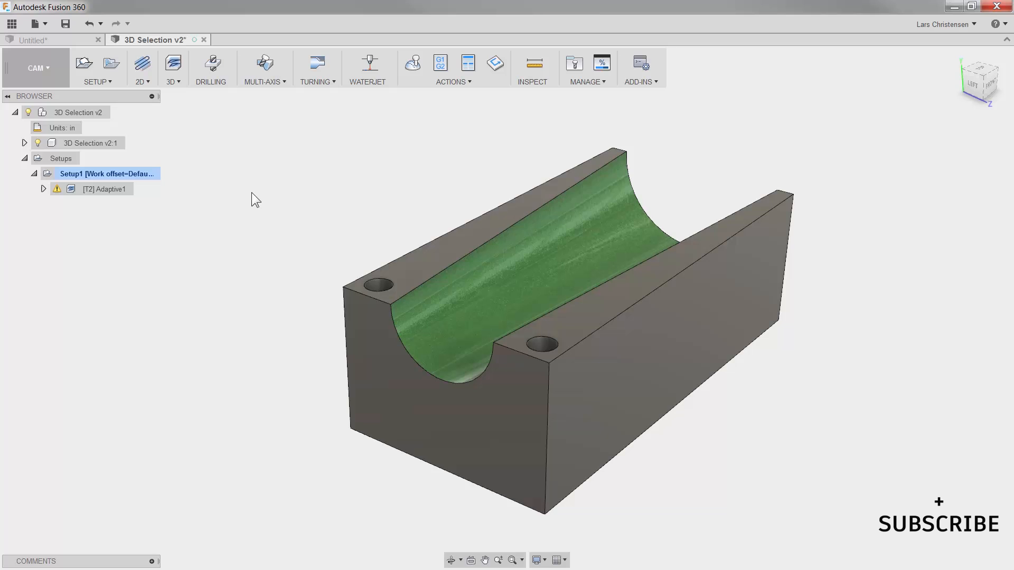
# Step: Create a 3D Parallel toolpath in Setup1 using tool #1, the 1/4" ball end mill
pyautogui.click(179, 83)
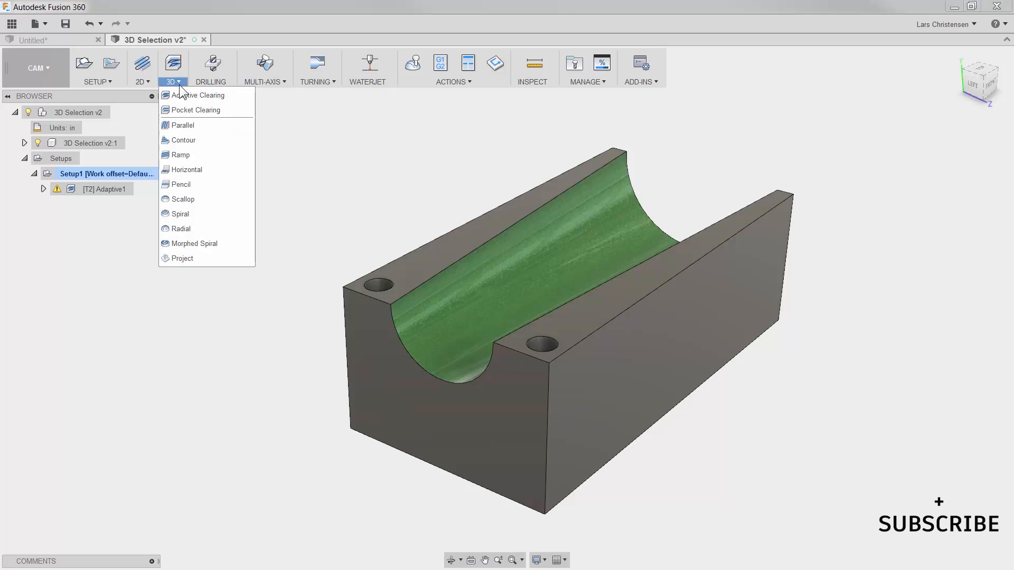
pyautogui.click(220, 125)
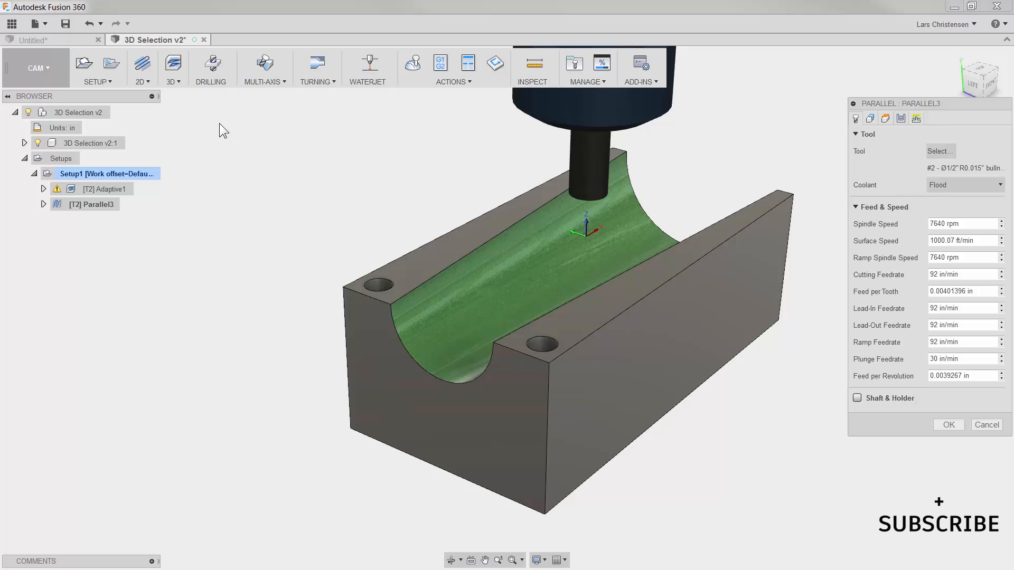
pyautogui.click(939, 151)
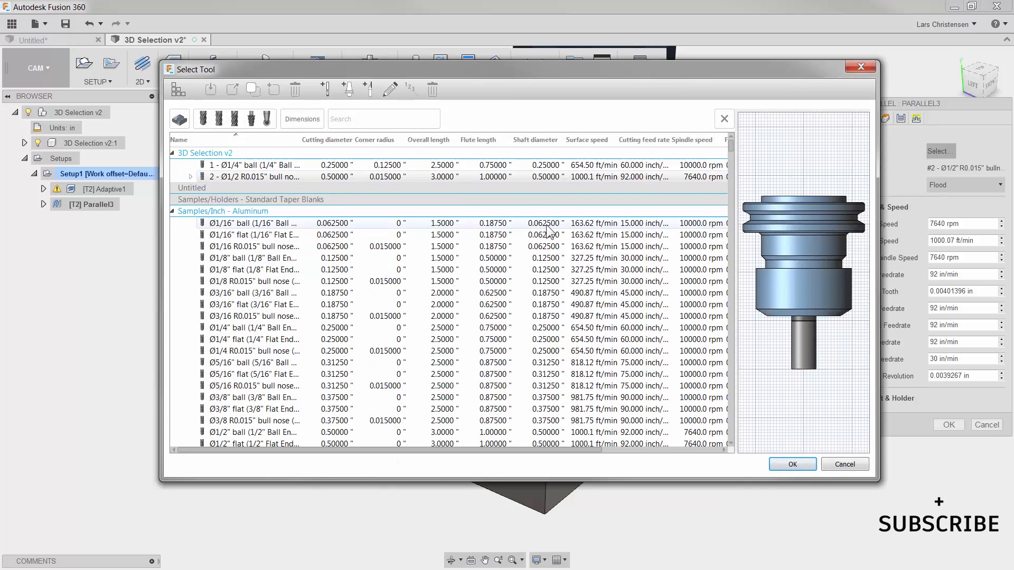
pyautogui.click(269, 166)
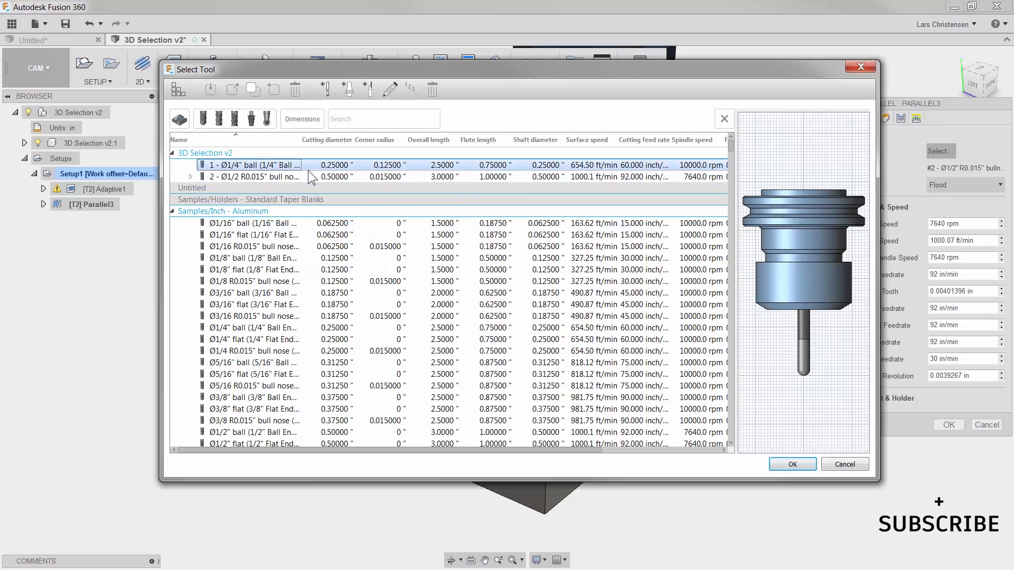
pyautogui.click(787, 464)
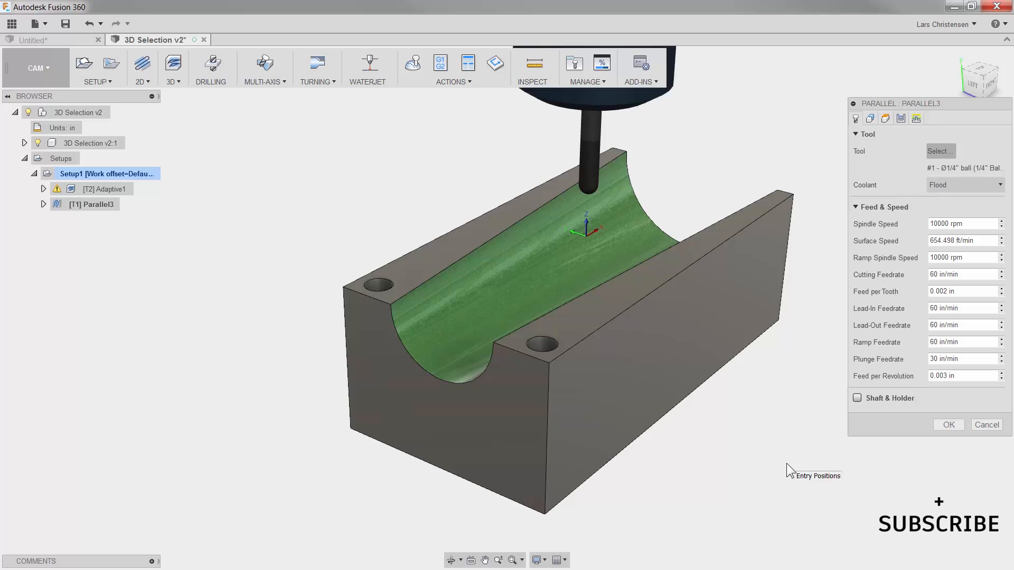
pyautogui.click(943, 427)
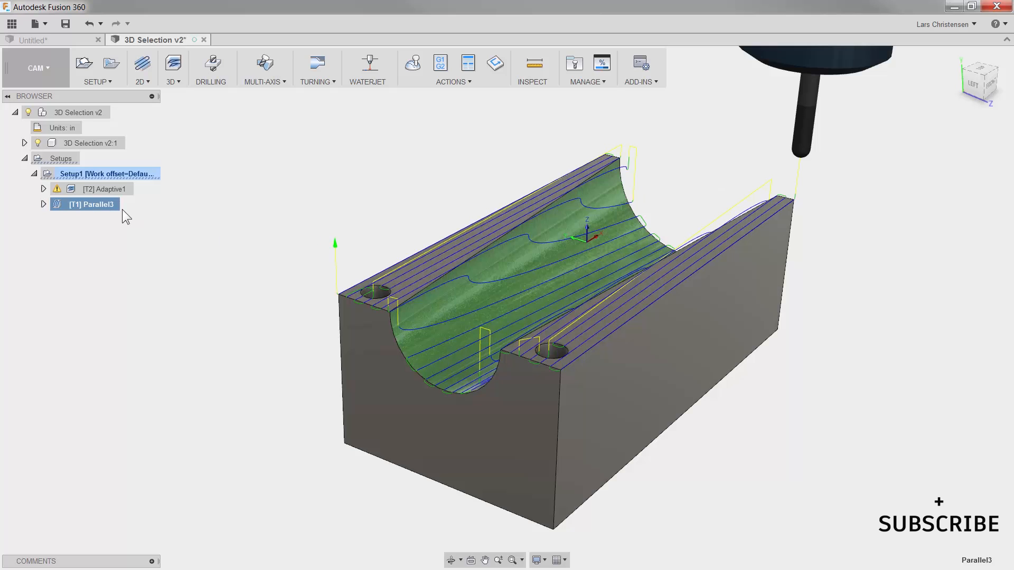
# Step: Set the Parallel operation's pass direction to 90 deg and regenerate its toolpath
pyautogui.rightClick(92, 204)
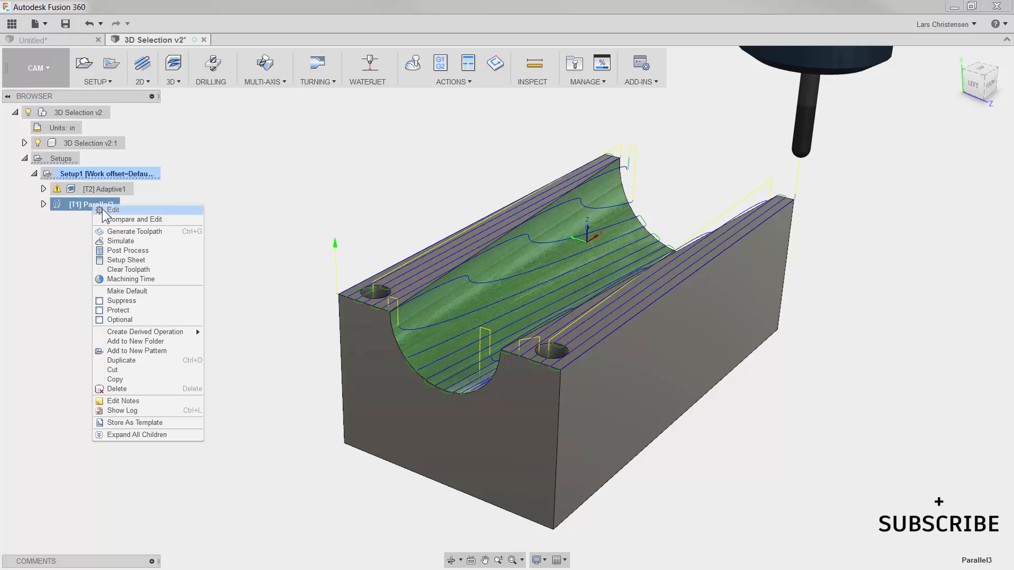
pyautogui.click(104, 211)
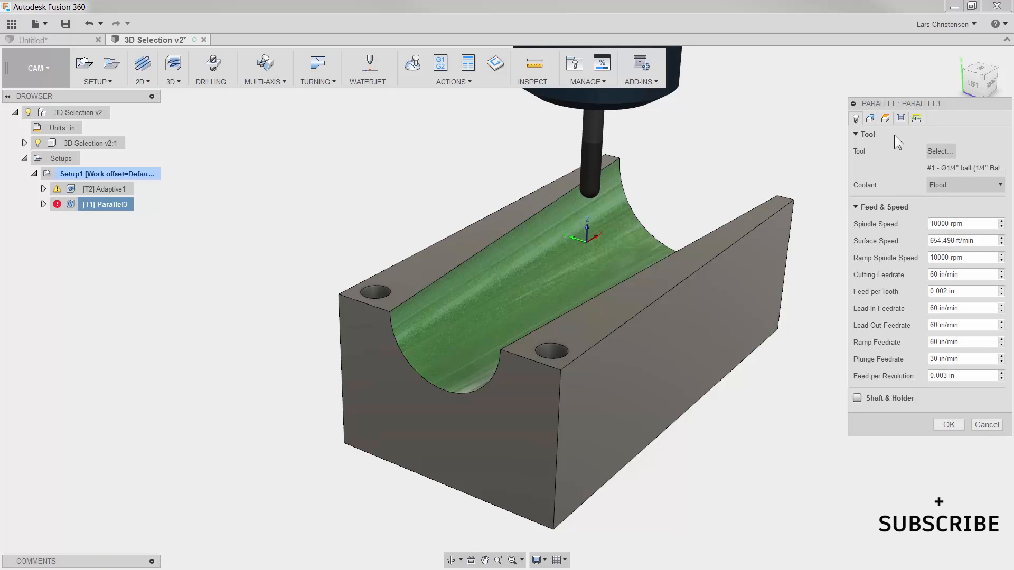
pyautogui.click(901, 121)
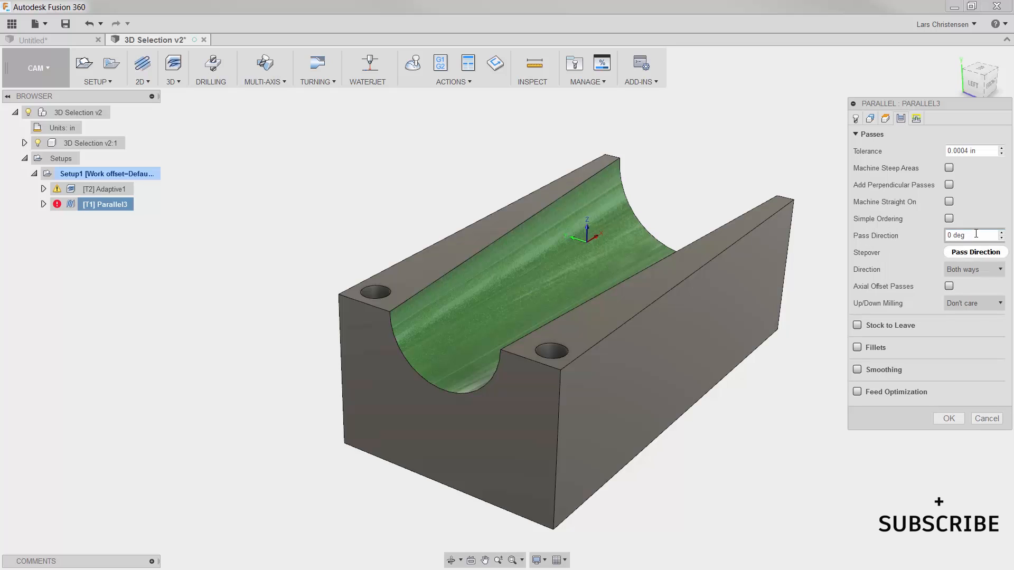
pyautogui.click(959, 235)
pyautogui.write('90')
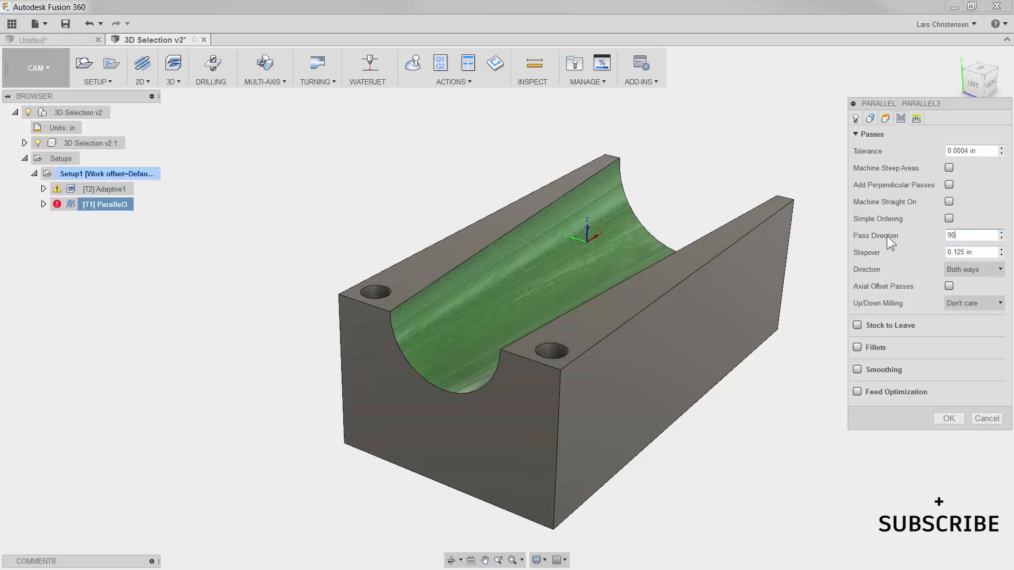
pyautogui.click(940, 419)
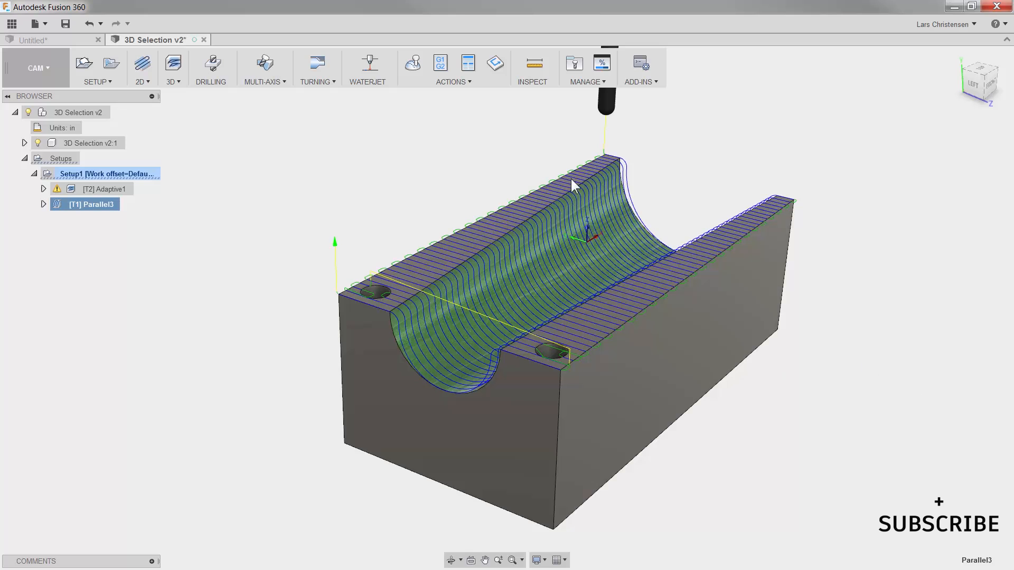
# Step: Examine the Parallel operation's machining boundary and tool containment options against a top view of the part, using Tool center on boundary
pyautogui.scroll(3, 588, 189)
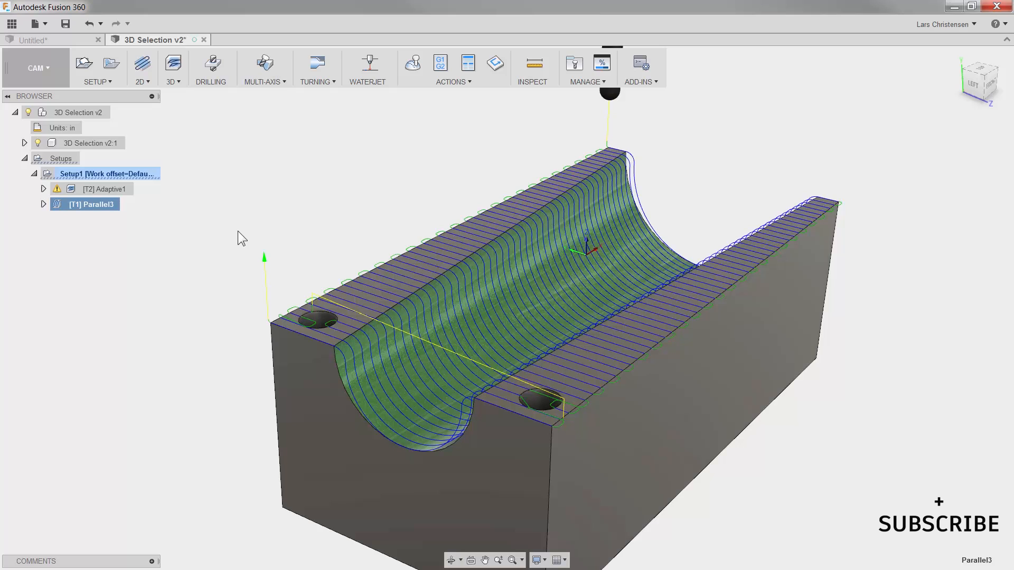
pyautogui.rightClick(105, 208)
pyautogui.click(117, 210)
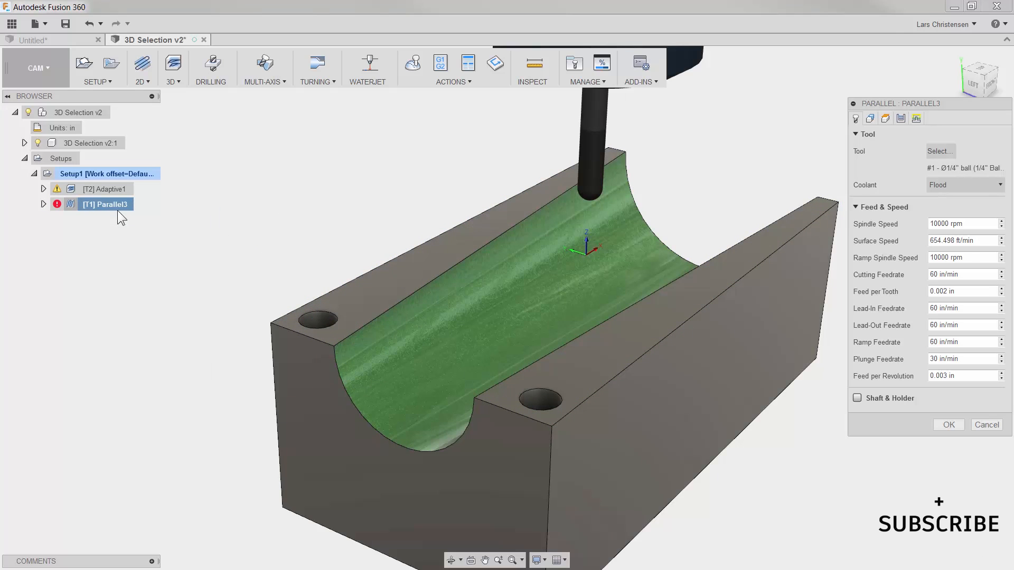
pyautogui.click(869, 119)
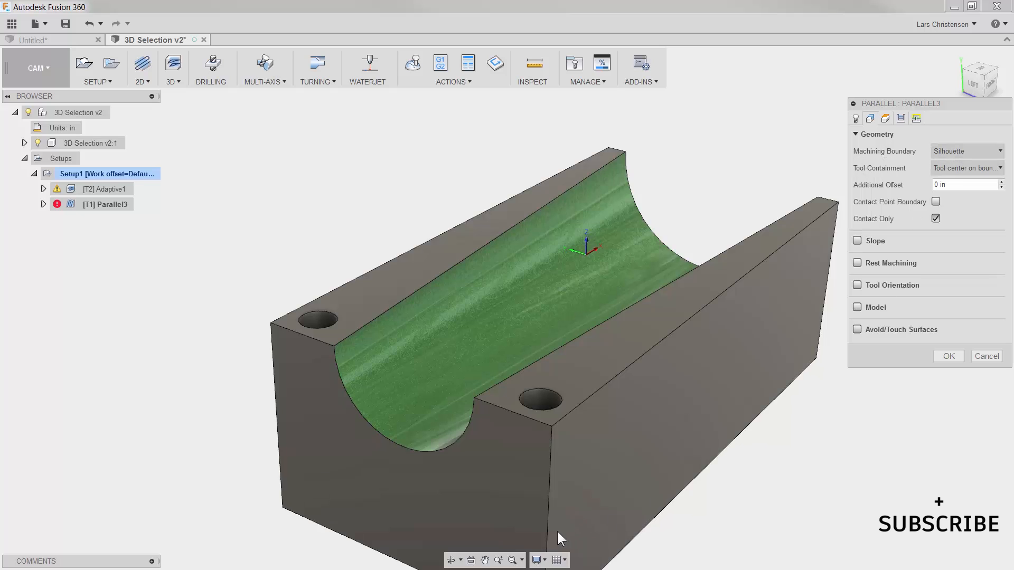
pyautogui.click(471, 560)
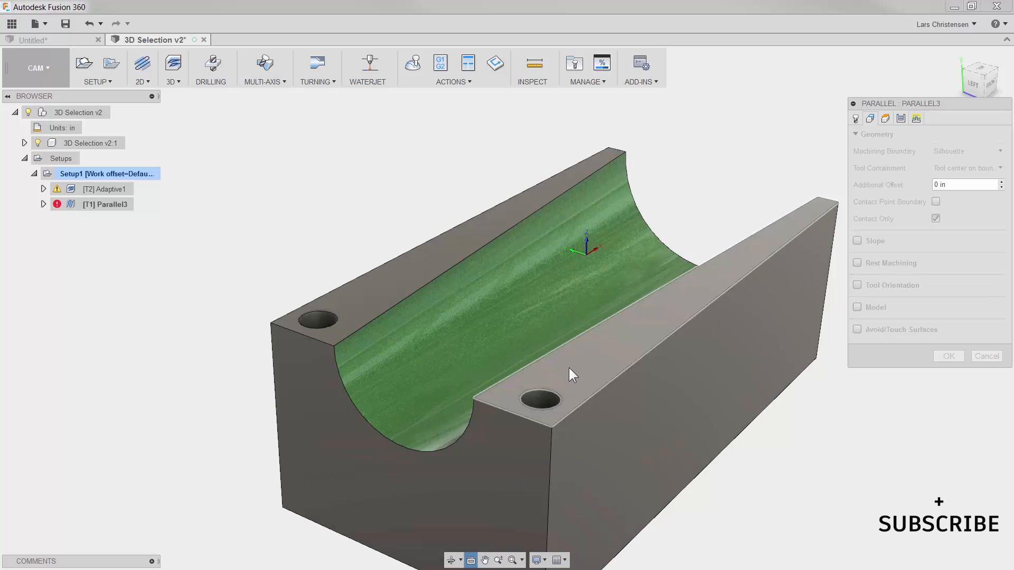
pyautogui.click(569, 368)
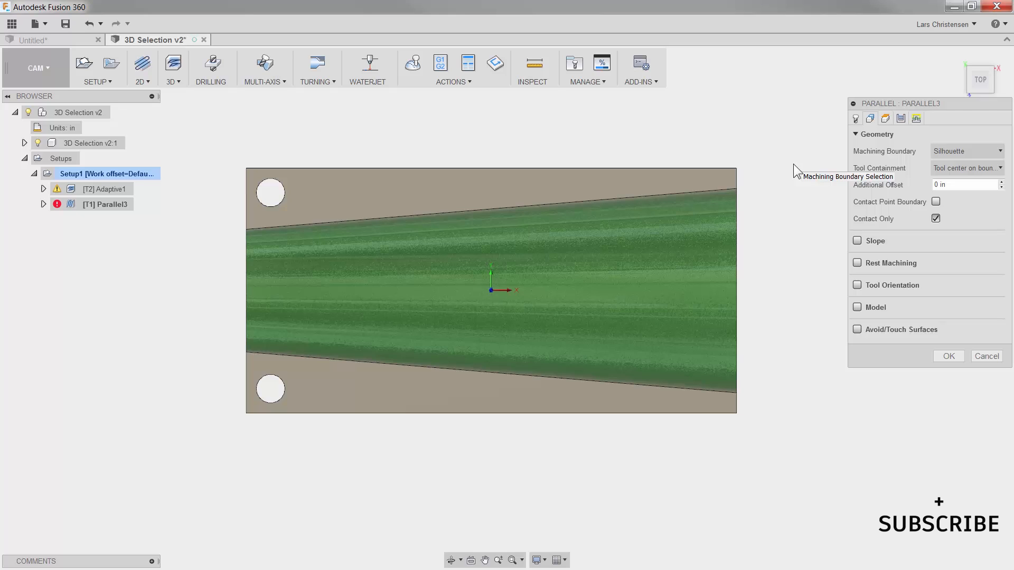
pyautogui.click(988, 150)
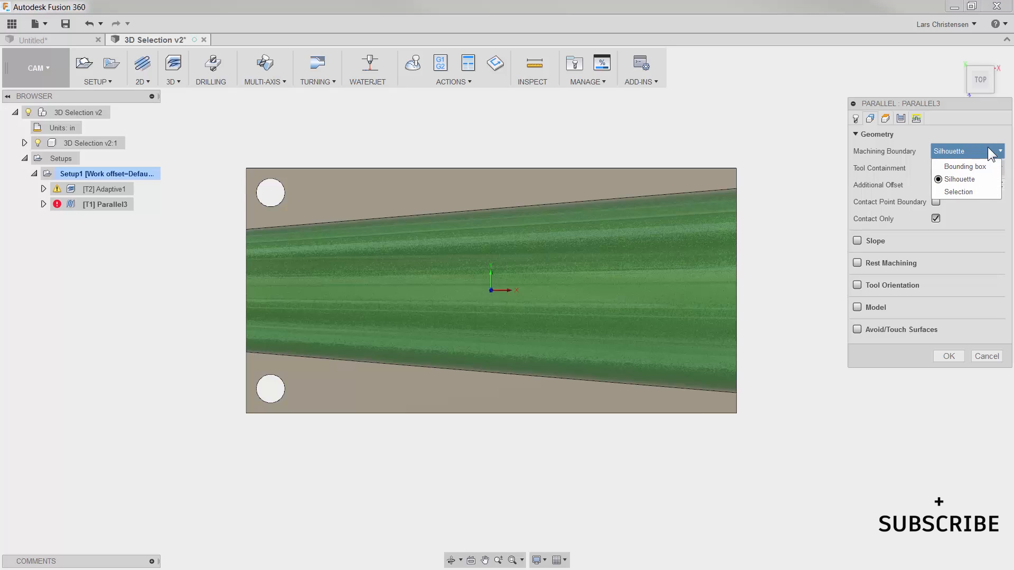
pyautogui.click(965, 130)
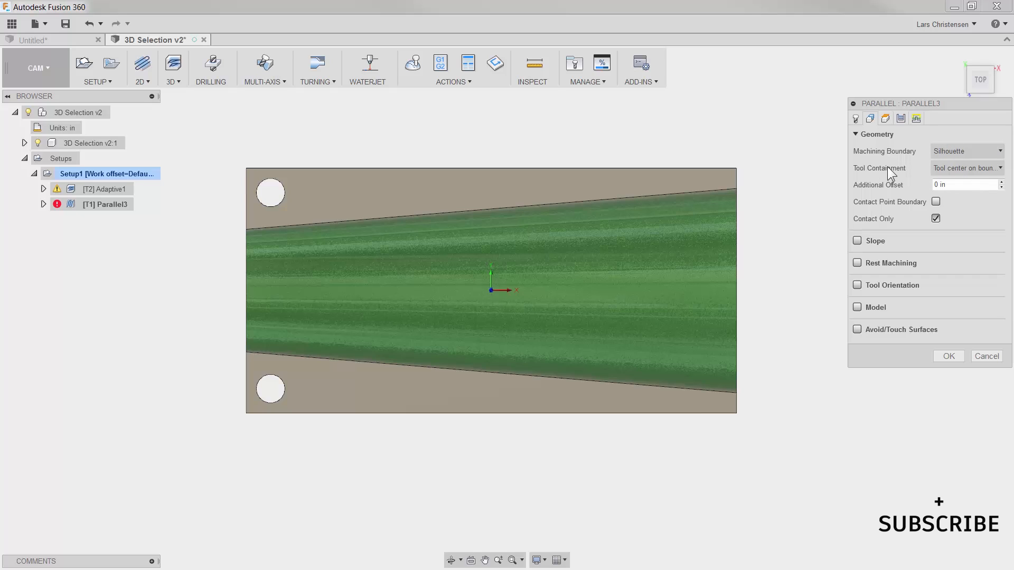
pyautogui.click(979, 166)
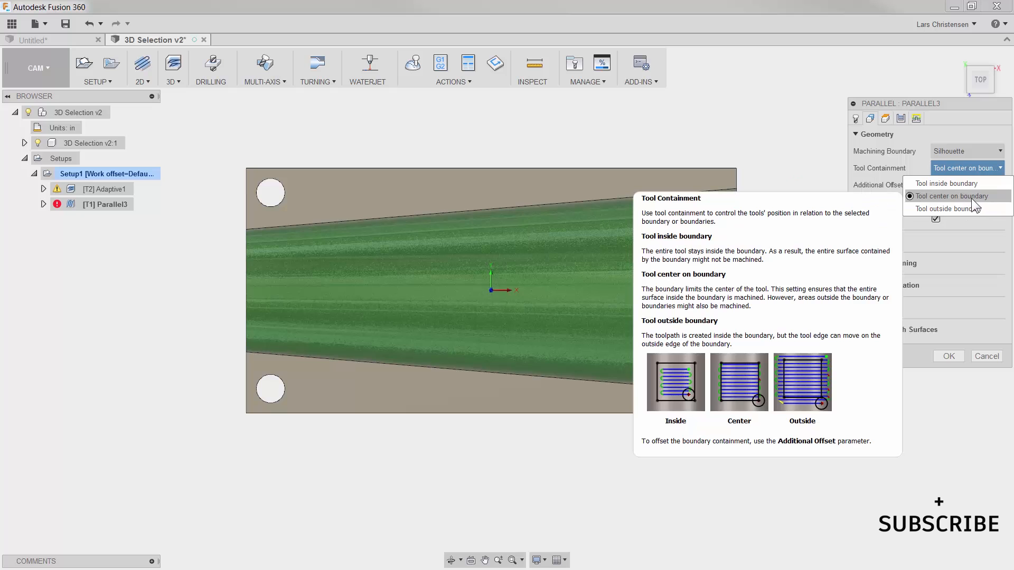
pyautogui.click(971, 197)
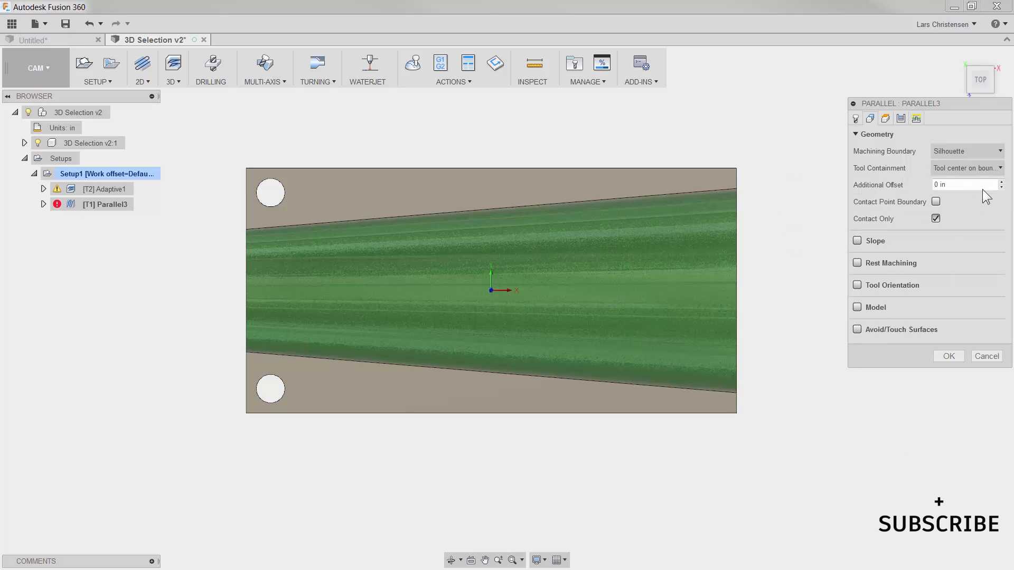
# Step: Enable Avoid/Touch Surfaces for the Parallel operation, pick the two flat top faces beside the channel as avoid surfaces, and regenerate the toolpath
pyautogui.keyDown('shift'); pyautogui.moveTo(851, 423); pyautogui.dragTo(828, 422, button='middle'); pyautogui.keyUp('shift')
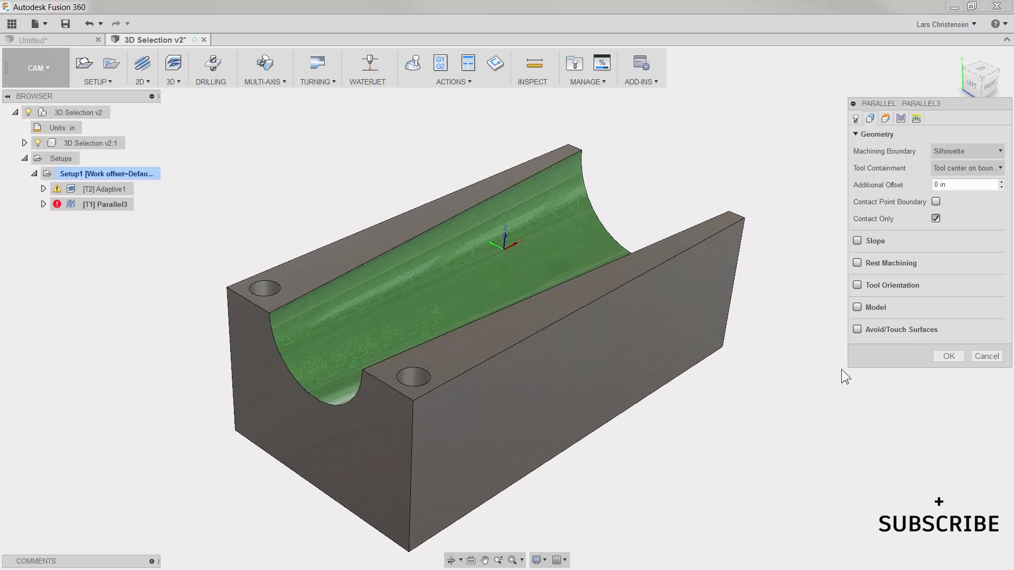
pyautogui.moveTo(857, 333)
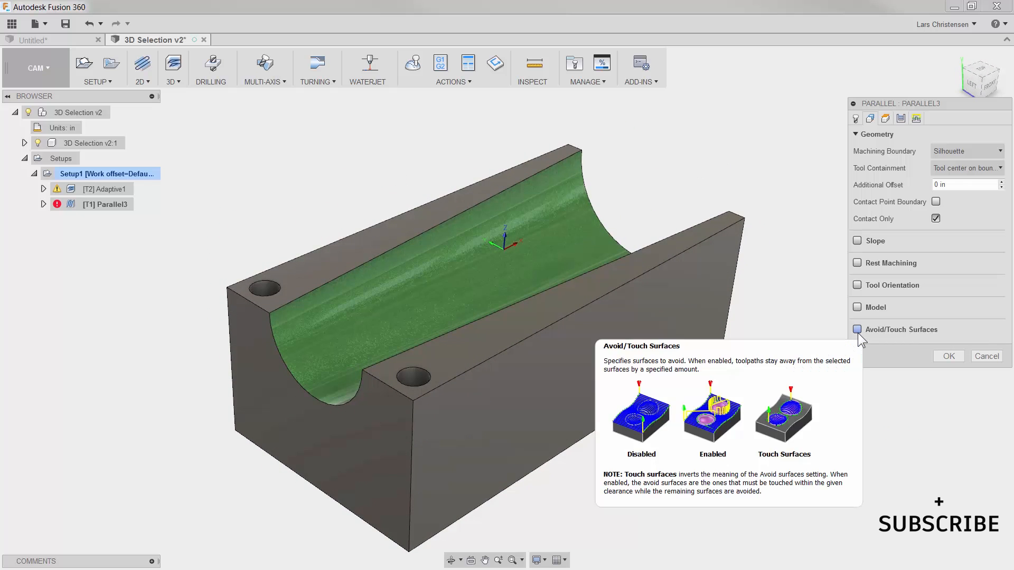
pyautogui.click(857, 331)
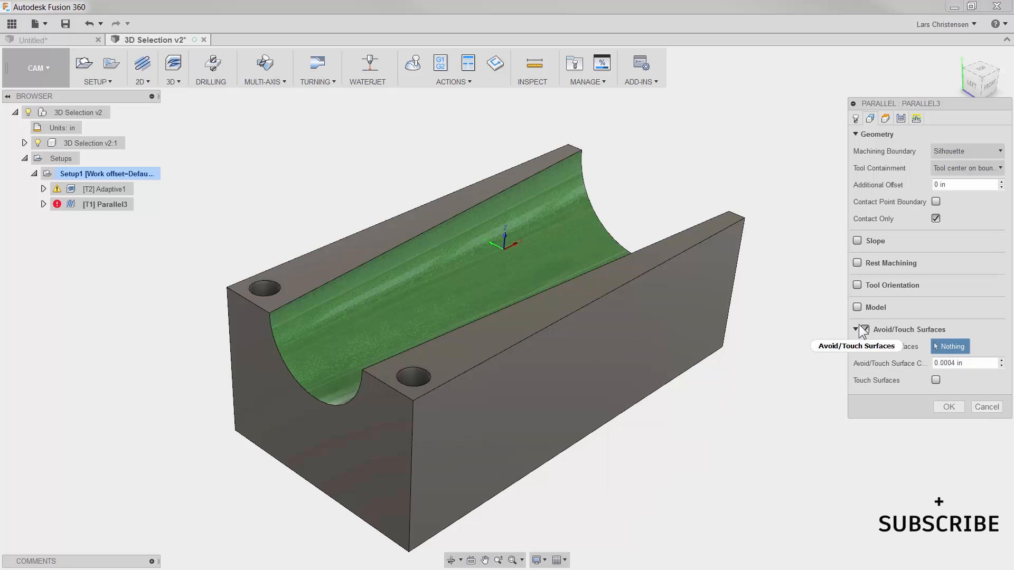
pyautogui.moveTo(861, 333)
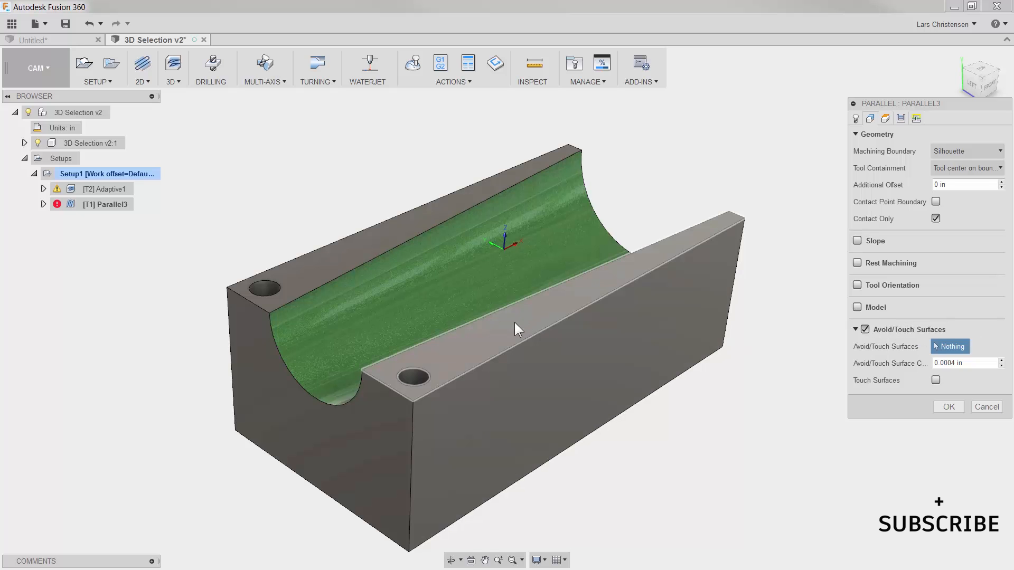
pyautogui.click(514, 322)
pyautogui.click(356, 246)
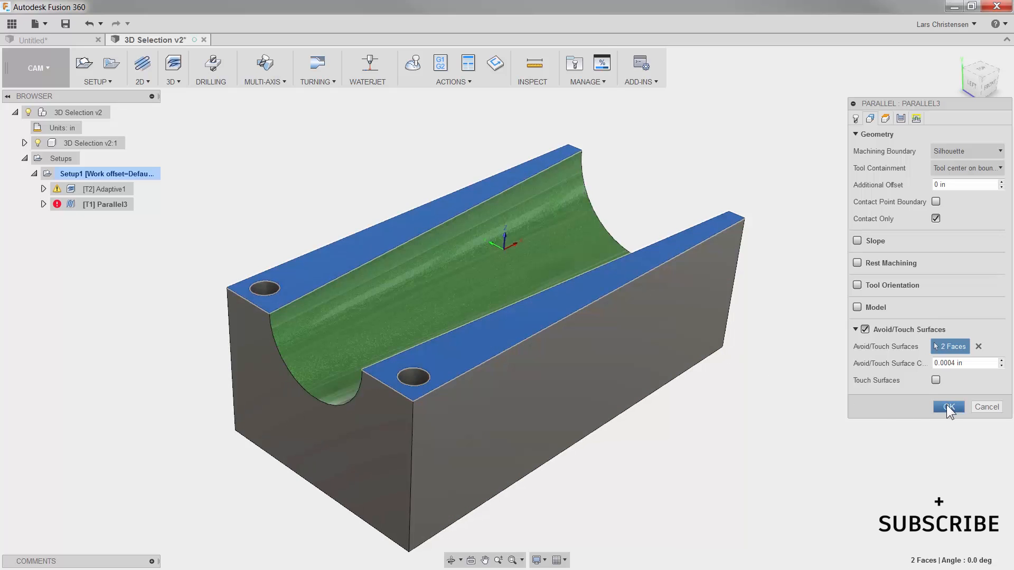
pyautogui.click(946, 406)
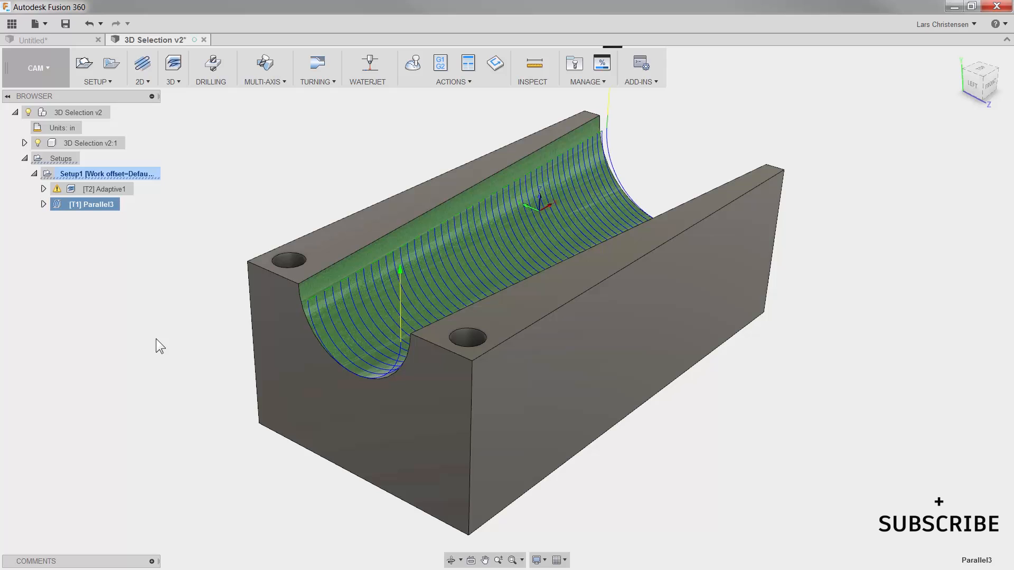
# Step: Clear the two avoid faces from the Parallel operation, disable Avoid/Touch Surfaces, and regenerate the toolpath
pyautogui.rightClick(95, 204)
pyautogui.click(121, 211)
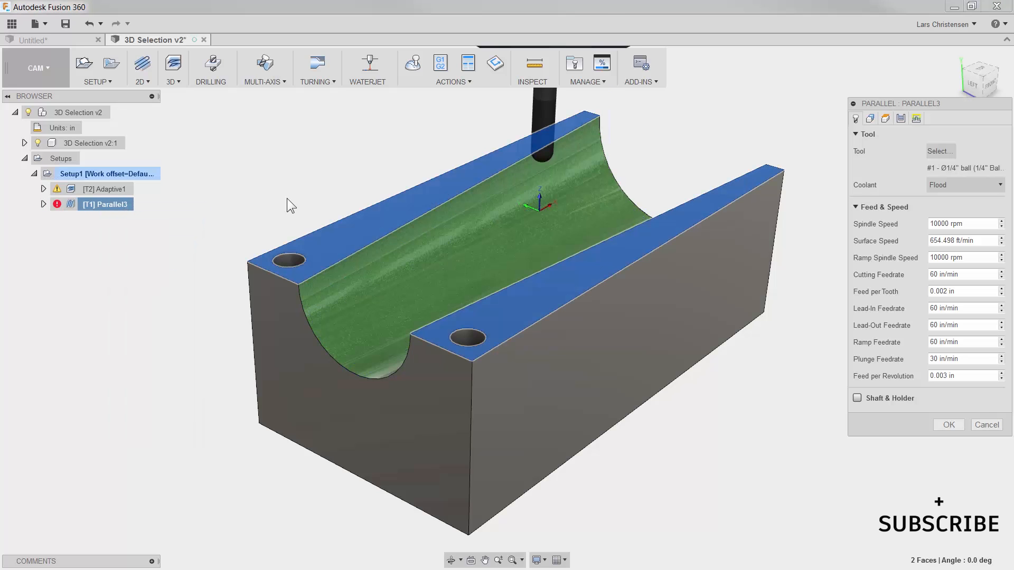
pyautogui.click(869, 119)
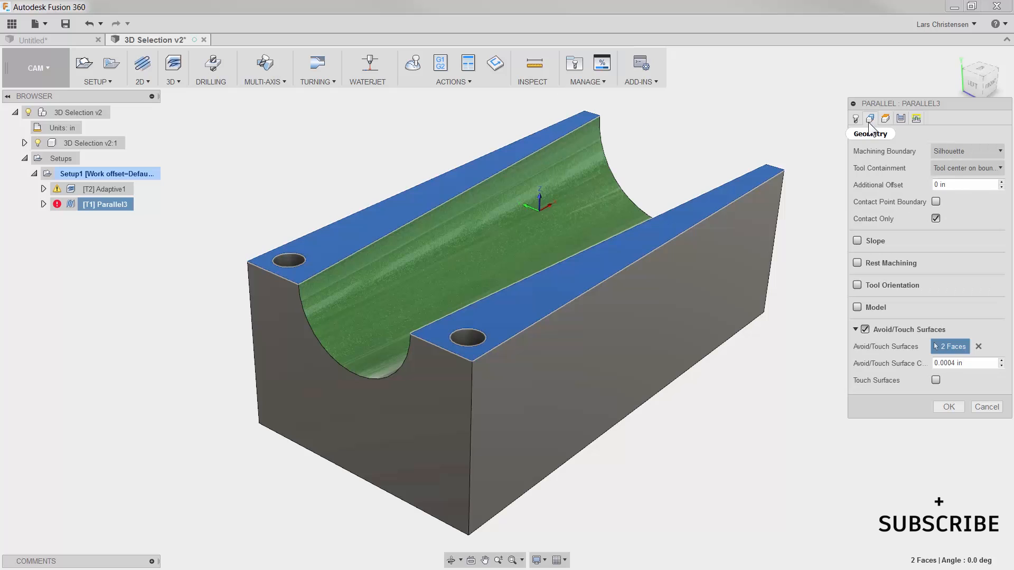
pyautogui.click(979, 346)
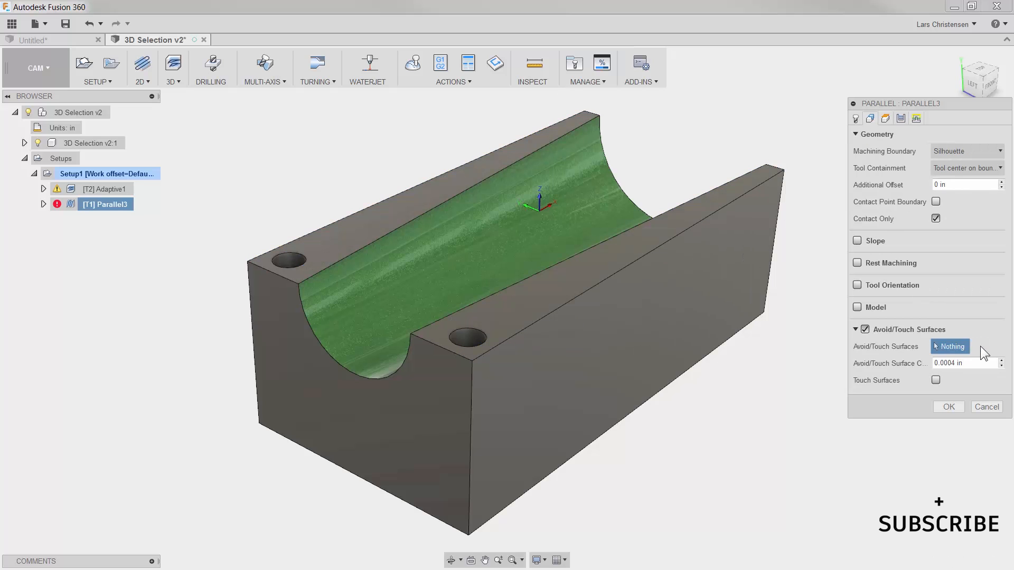
pyautogui.click(879, 331)
pyautogui.click(949, 356)
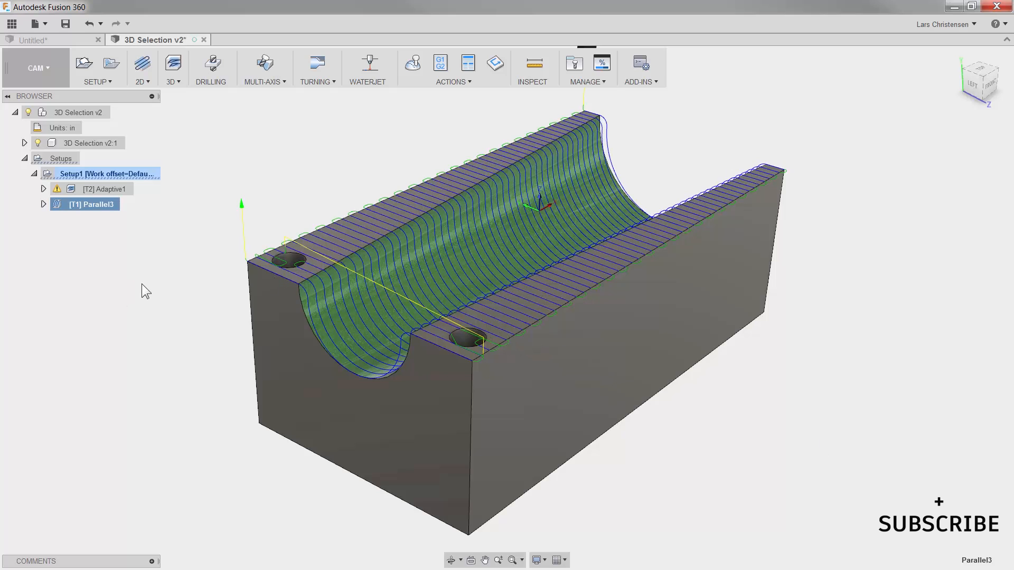
# Step: Edit the Parallel operation on the channel part and change its machining boundary from silhouette to Selection
pyautogui.rightClick(88, 201)
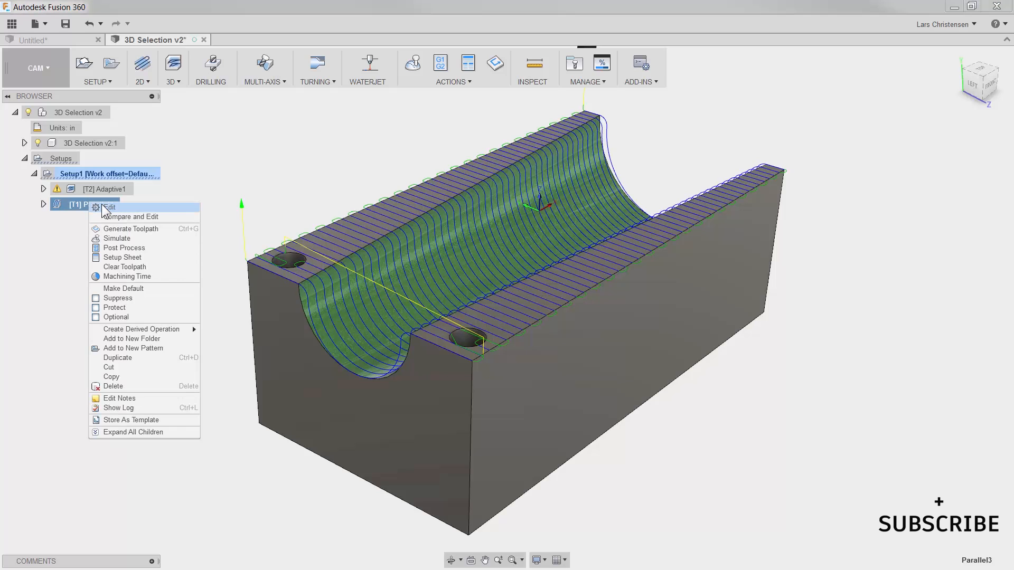
pyautogui.click(102, 207)
pyautogui.click(871, 119)
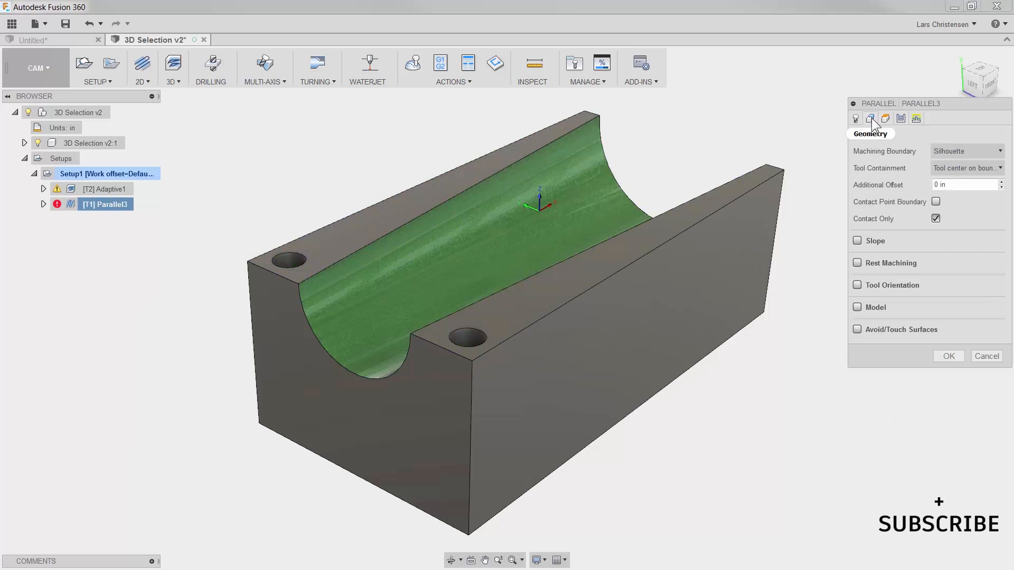
pyautogui.click(975, 151)
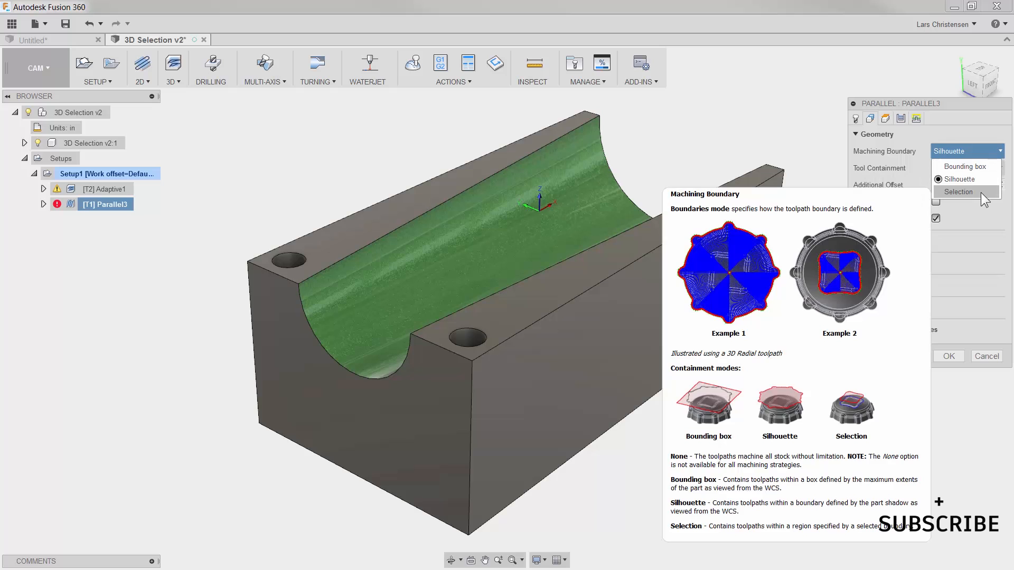
pyautogui.click(958, 192)
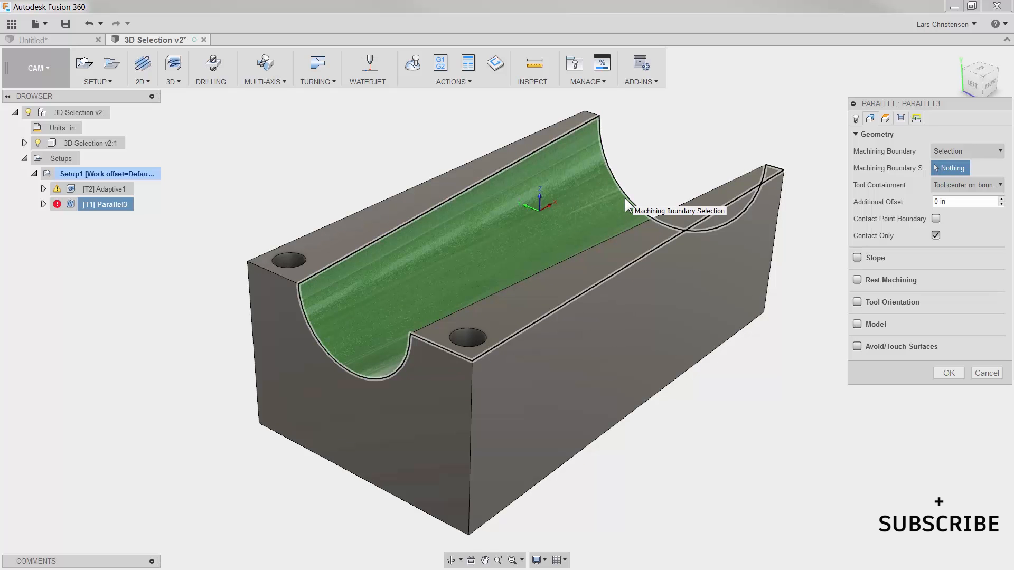
# Step: Chain the green channel's front arc, two long upper edges and back arc as the closed machining boundary, and regenerate the toolpath
pyautogui.click(328, 353)
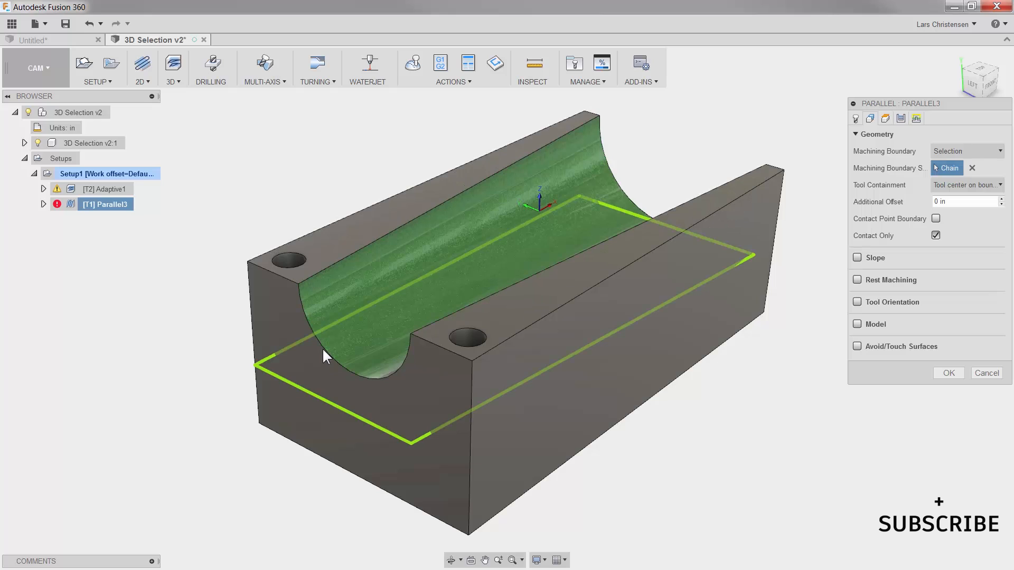
pyautogui.click(312, 396)
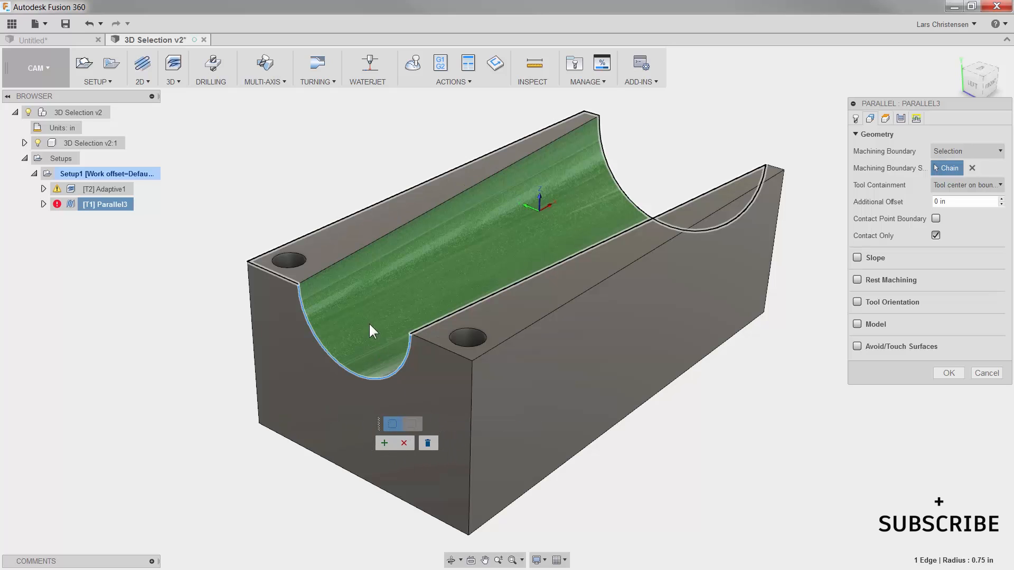
pyautogui.click(449, 203)
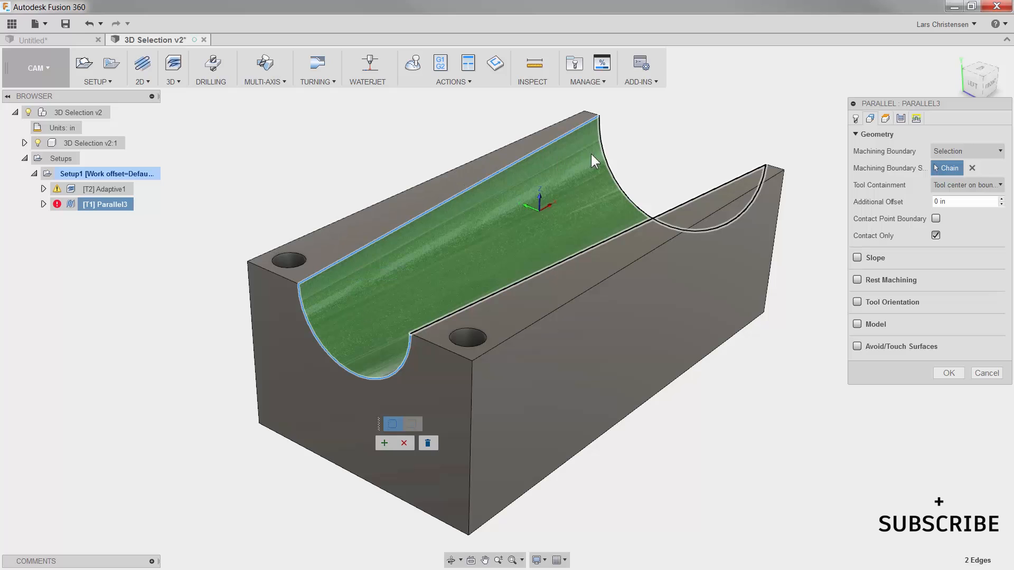
pyautogui.click(608, 160)
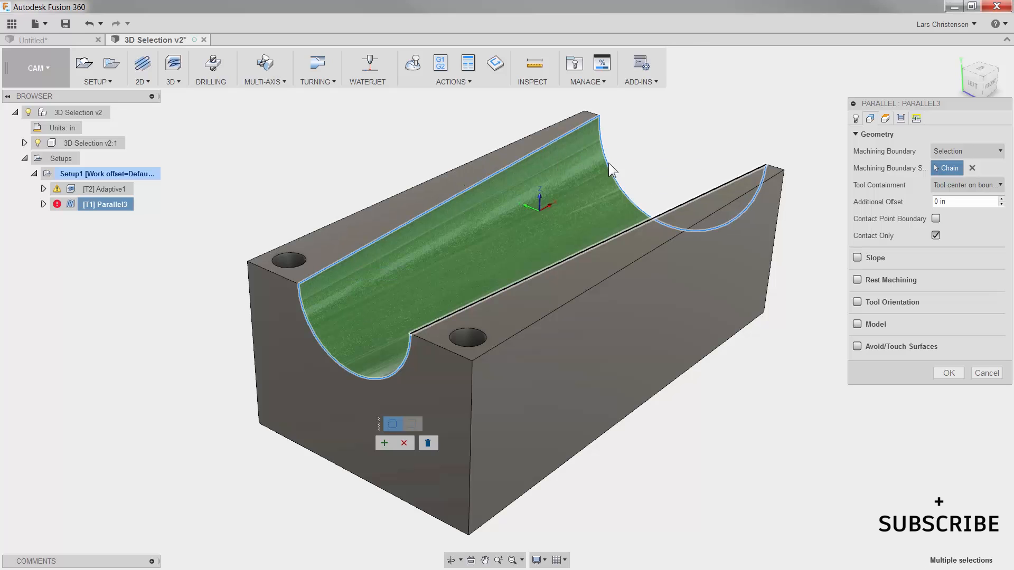
pyautogui.click(619, 236)
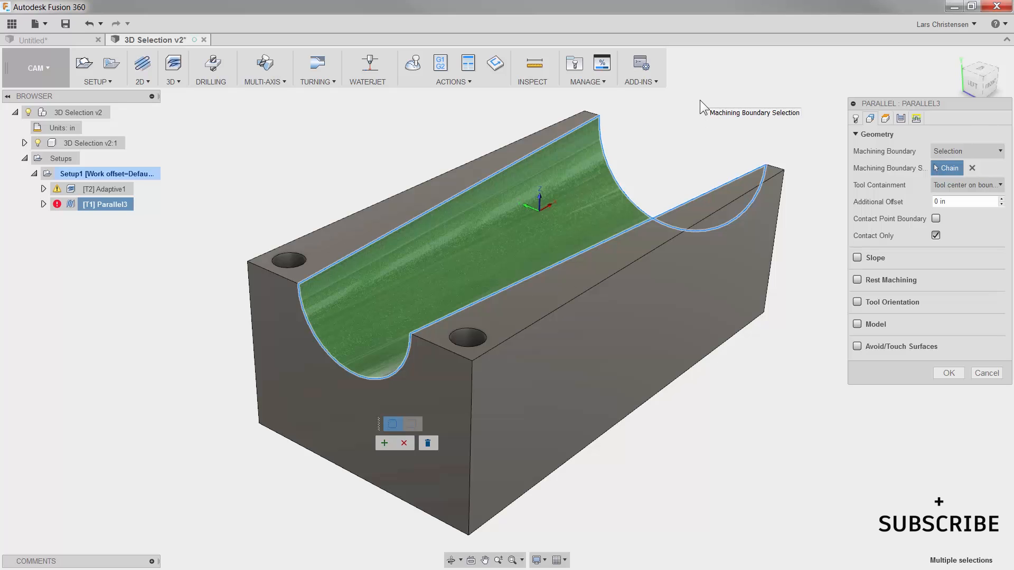
pyautogui.click(384, 443)
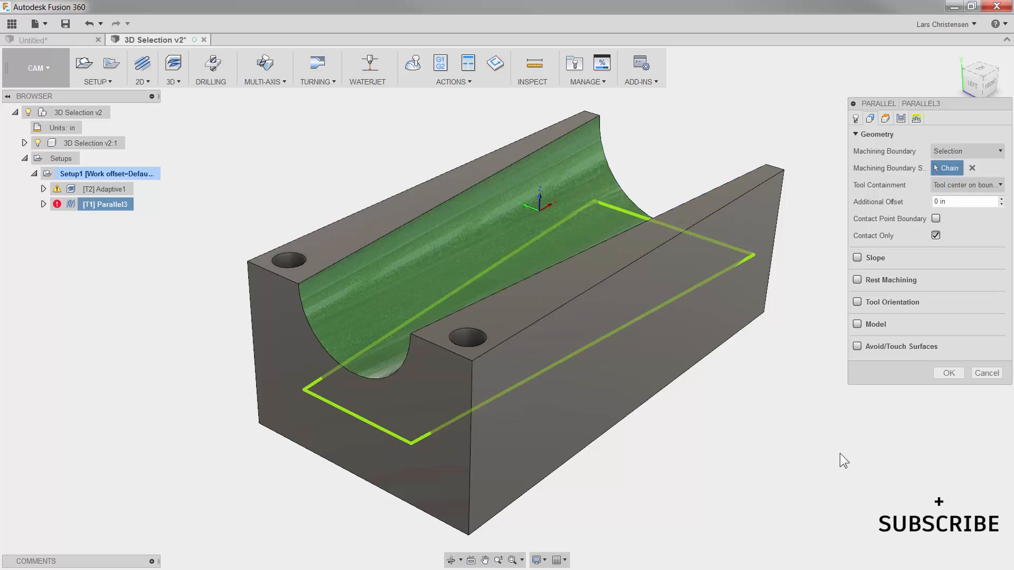
pyautogui.click(943, 376)
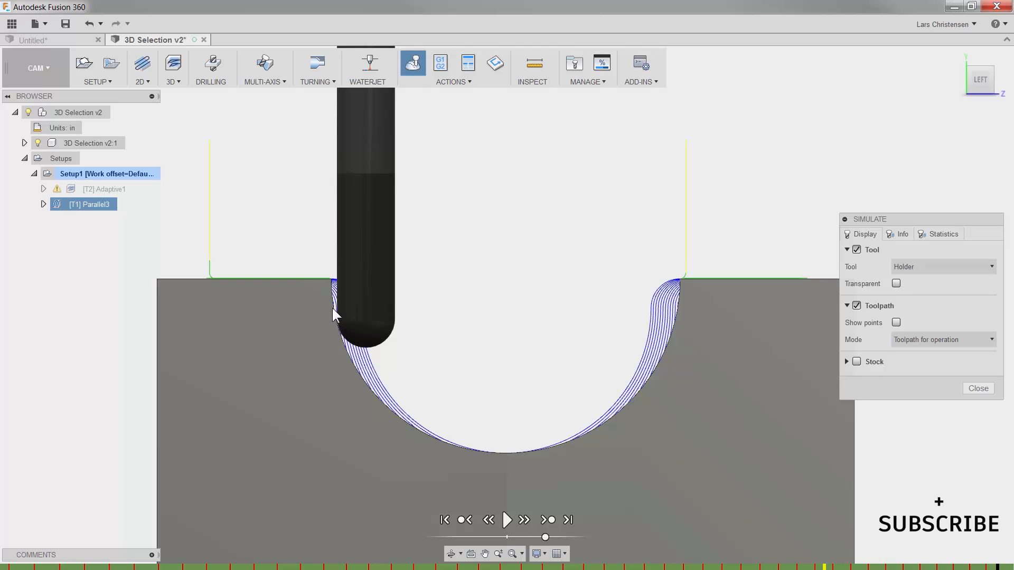
# Step: Examine the simulated tool position where the Parallel passes meet the channel's upper edge, and close the simulation
pyautogui.click(357, 297)
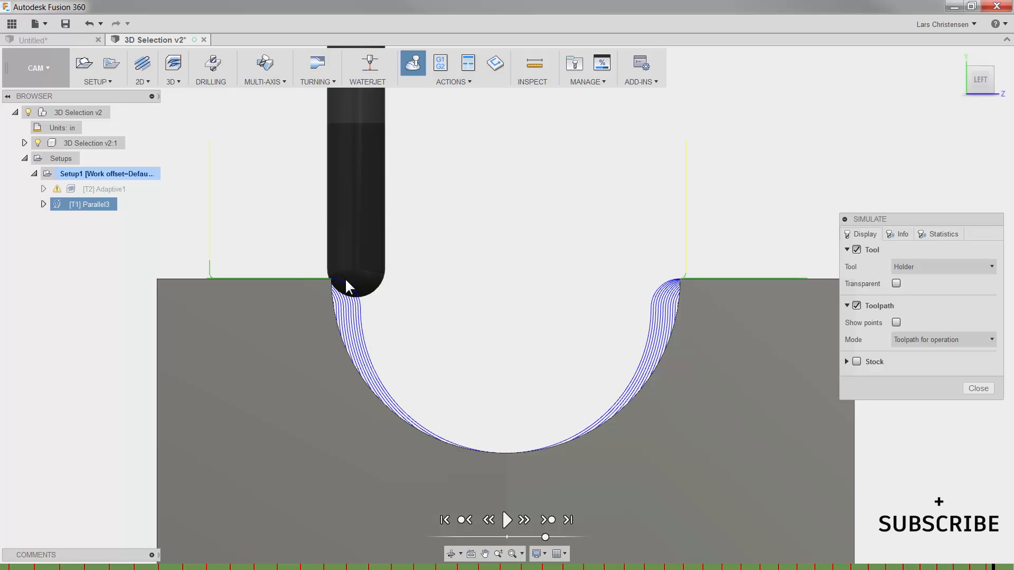
pyautogui.click(352, 284)
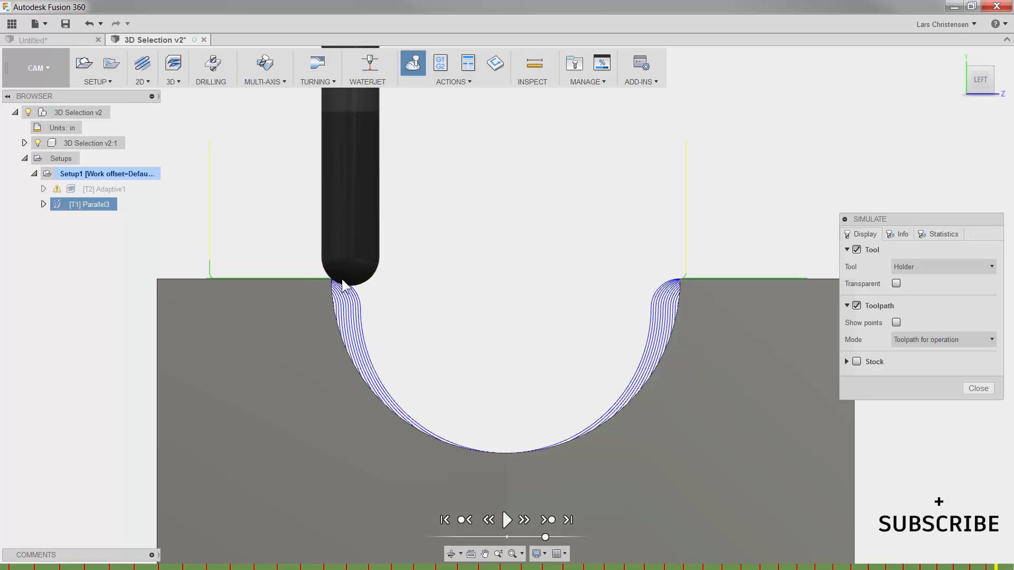
pyautogui.click(331, 280)
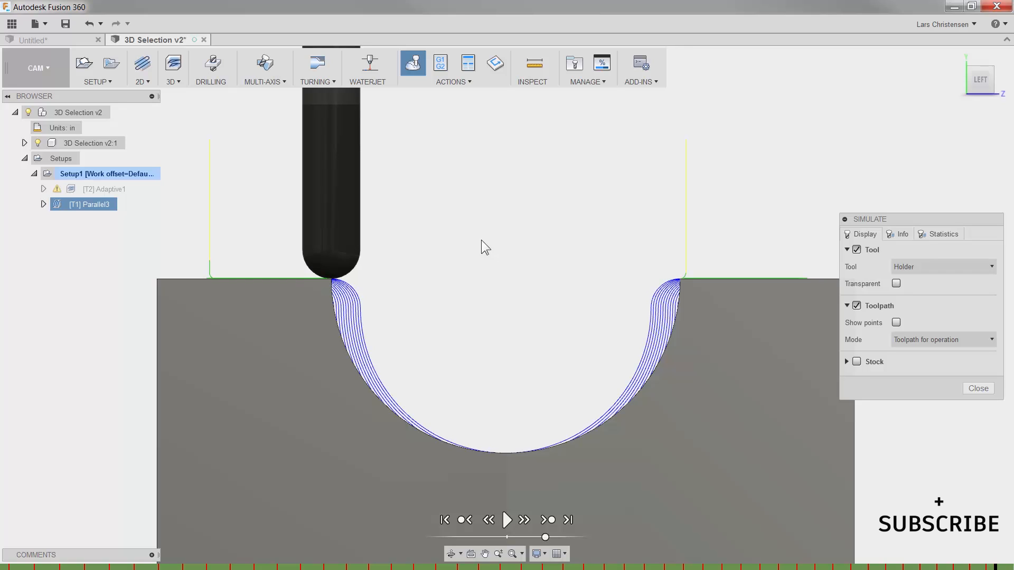
pyautogui.click(983, 389)
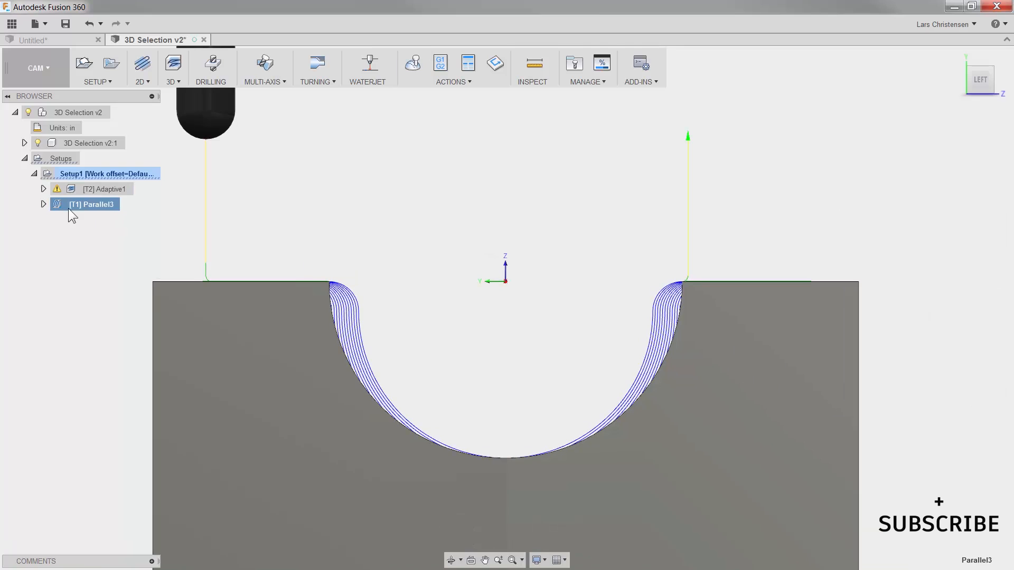
# Step: Enable Contact Point Boundary for the Parallel operation, regenerate its toolpath, and check the passes at the channel's edges in simulation
pyautogui.rightClick(95, 207)
pyautogui.click(103, 210)
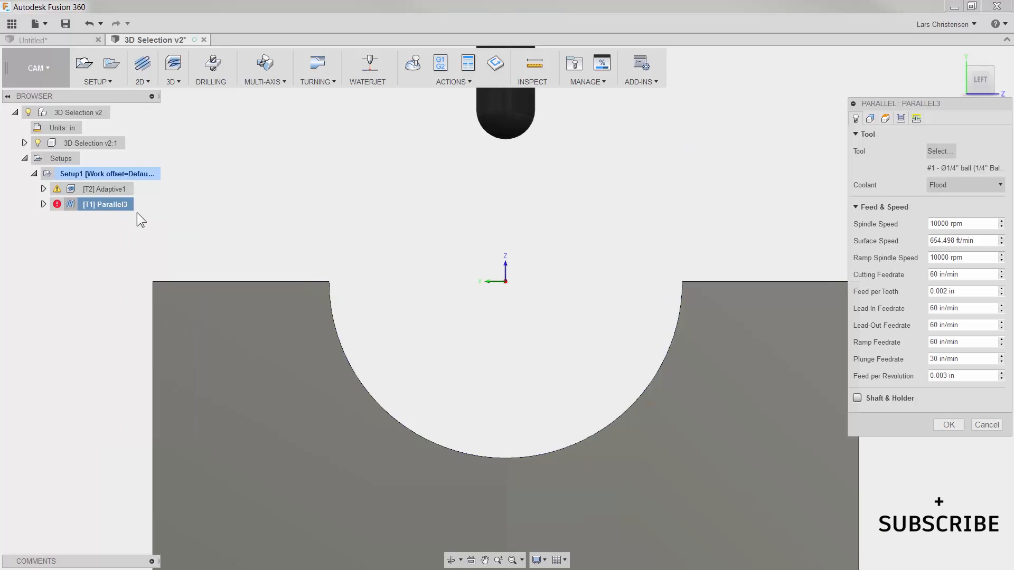
pyautogui.click(870, 119)
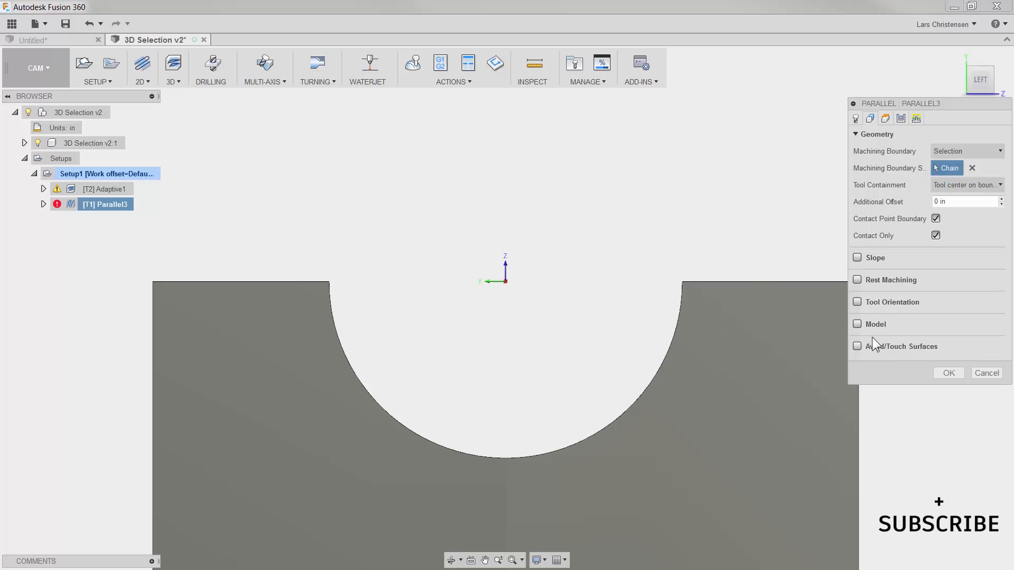
pyautogui.click(943, 374)
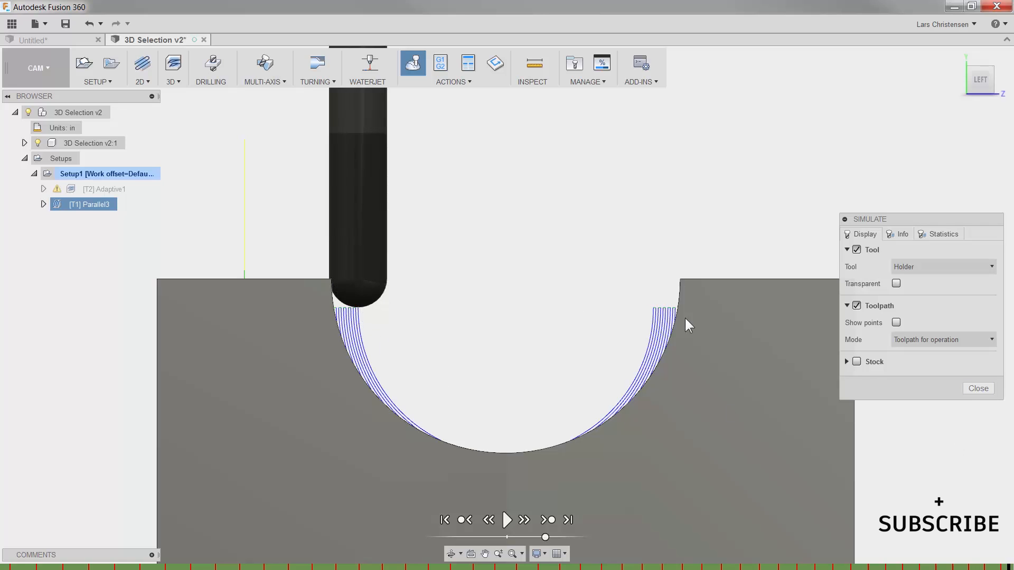
pyautogui.click(987, 390)
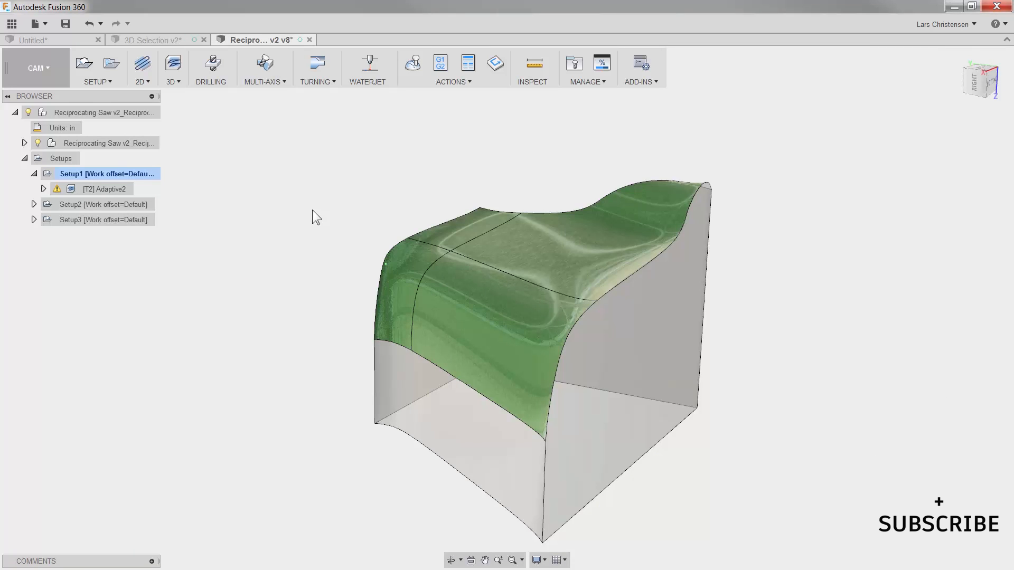
# Step: Create a 3D Parallel operation in Setup1 of the Reciprocating Saw part using tool #1, the 1/4" ball end mill
pyautogui.click(174, 84)
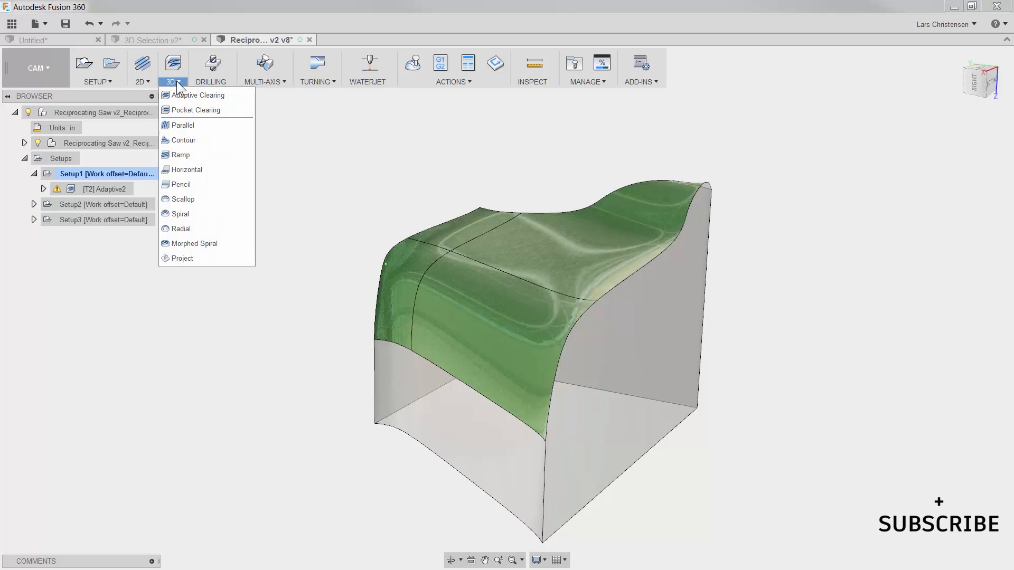
pyautogui.click(216, 125)
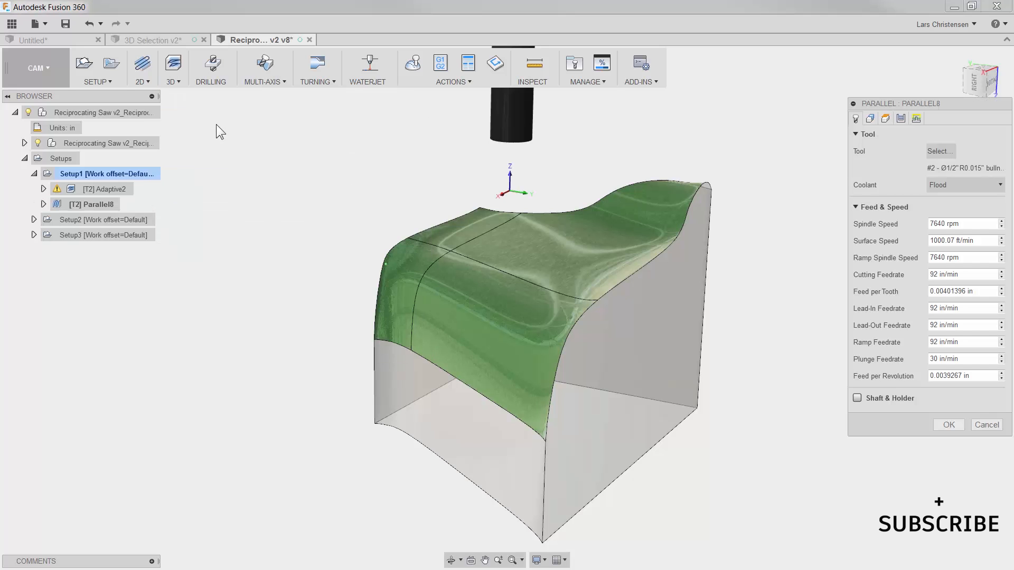
pyautogui.click(940, 152)
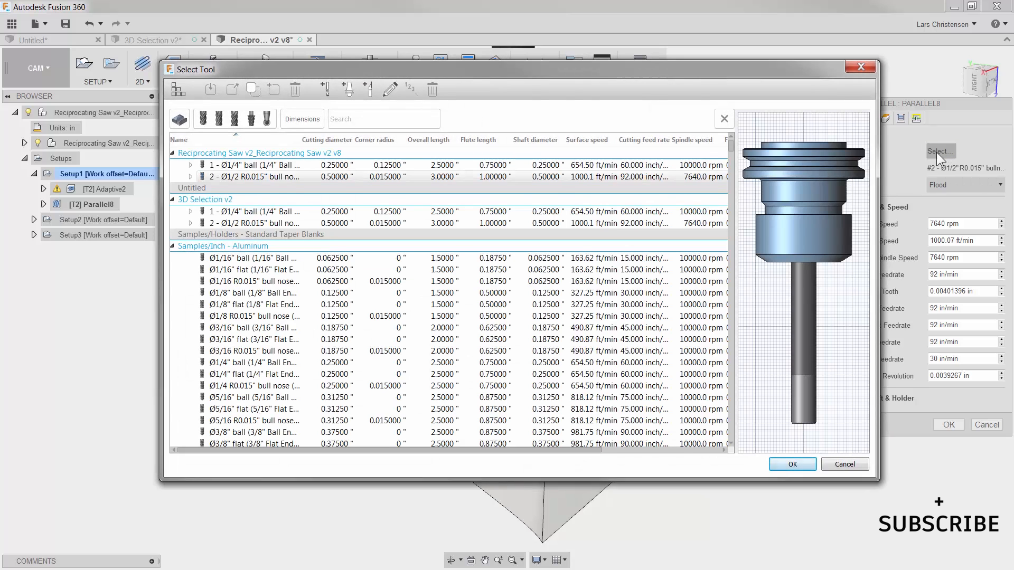
pyautogui.click(235, 167)
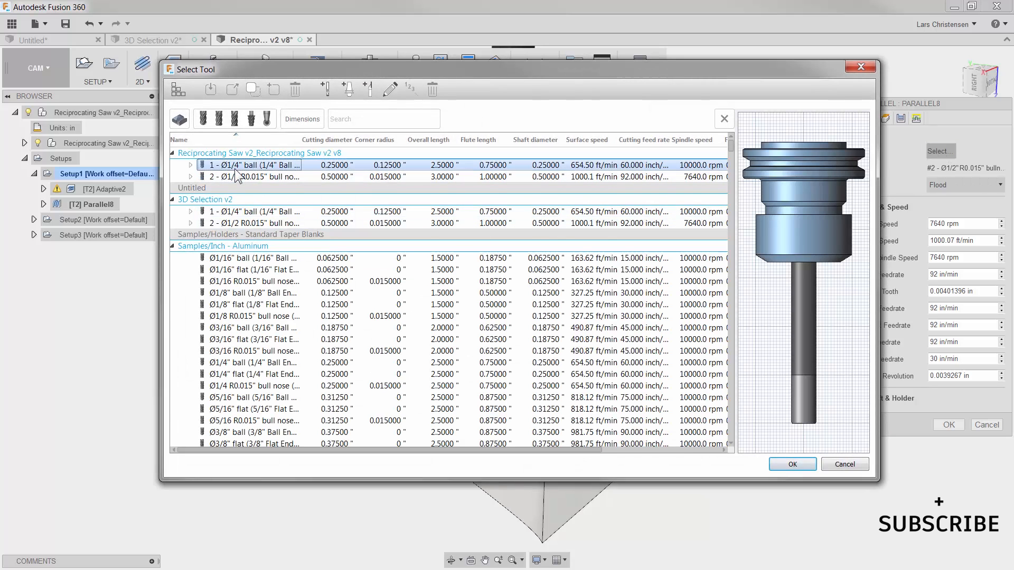
pyautogui.click(786, 466)
pyautogui.click(953, 427)
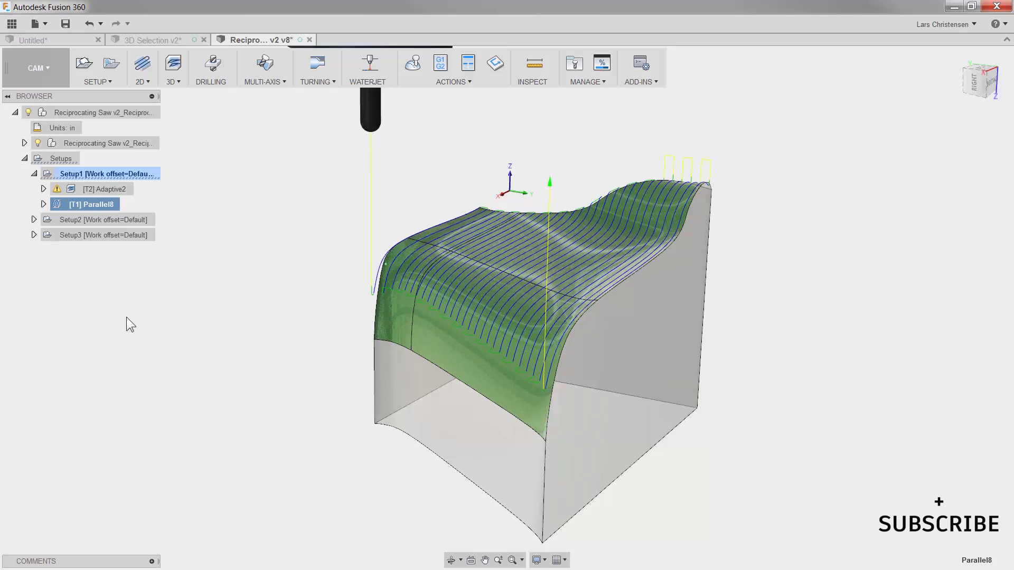
# Step: Enable Contact Point Boundary for the Reciprocating Saw part's Parallel operation and regenerate its toolpath
pyautogui.rightClick(109, 203)
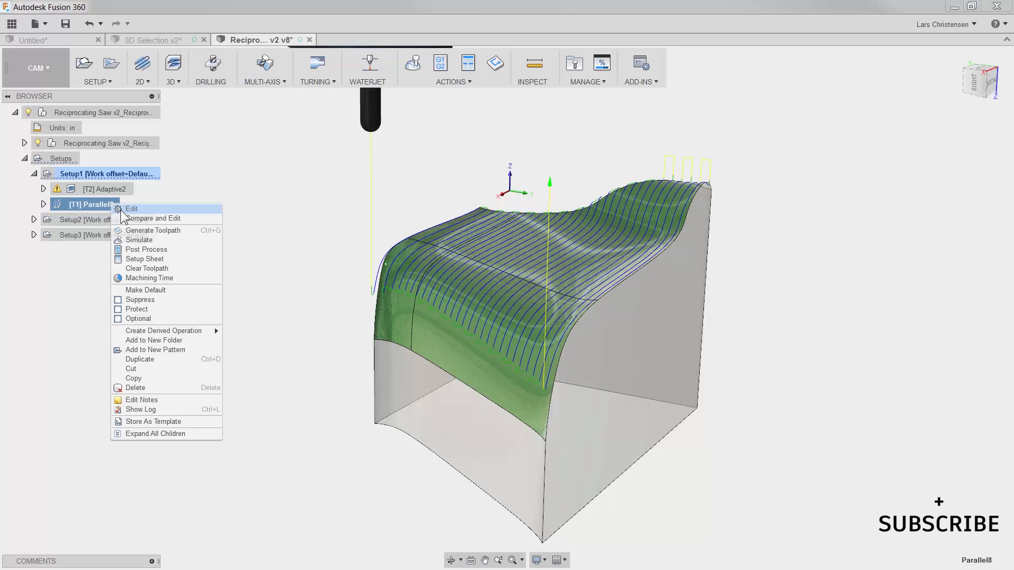
pyautogui.click(121, 209)
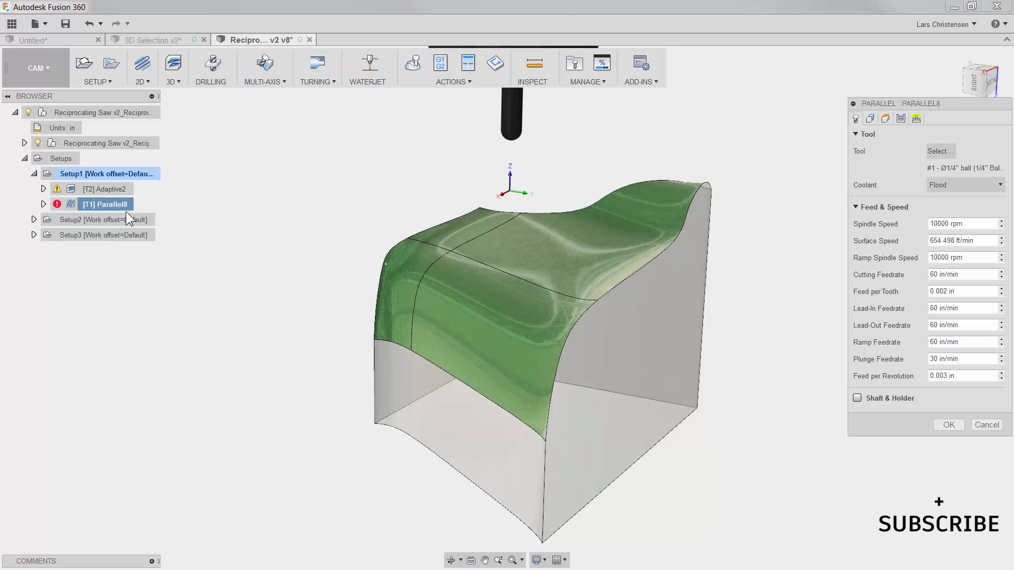
pyautogui.click(871, 119)
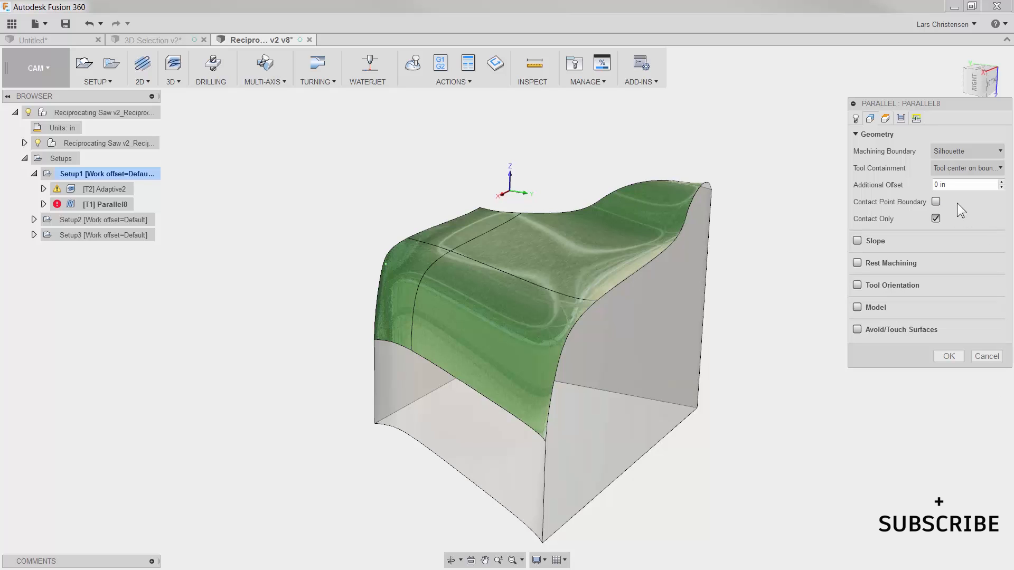
pyautogui.click(936, 201)
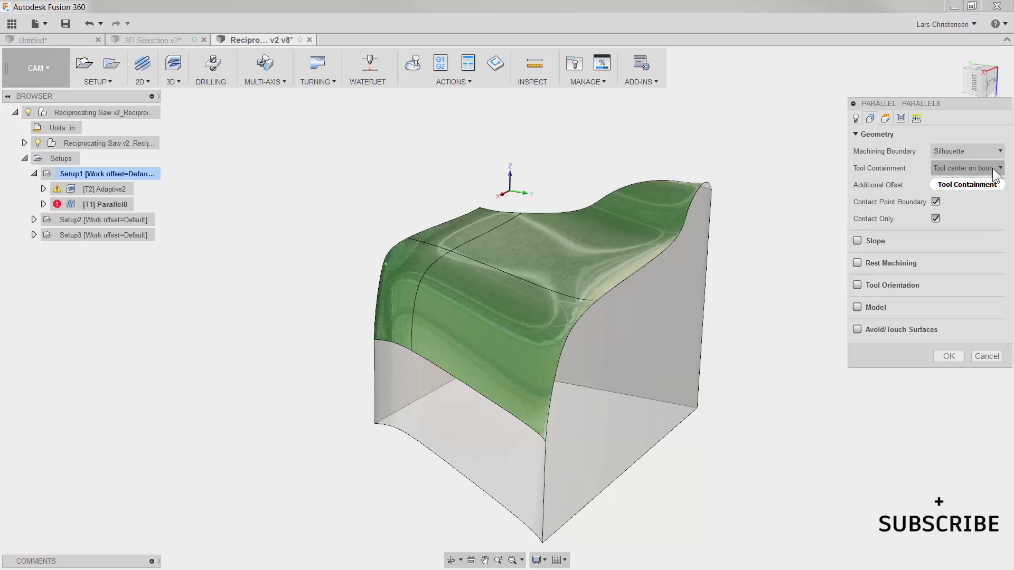
pyautogui.click(949, 356)
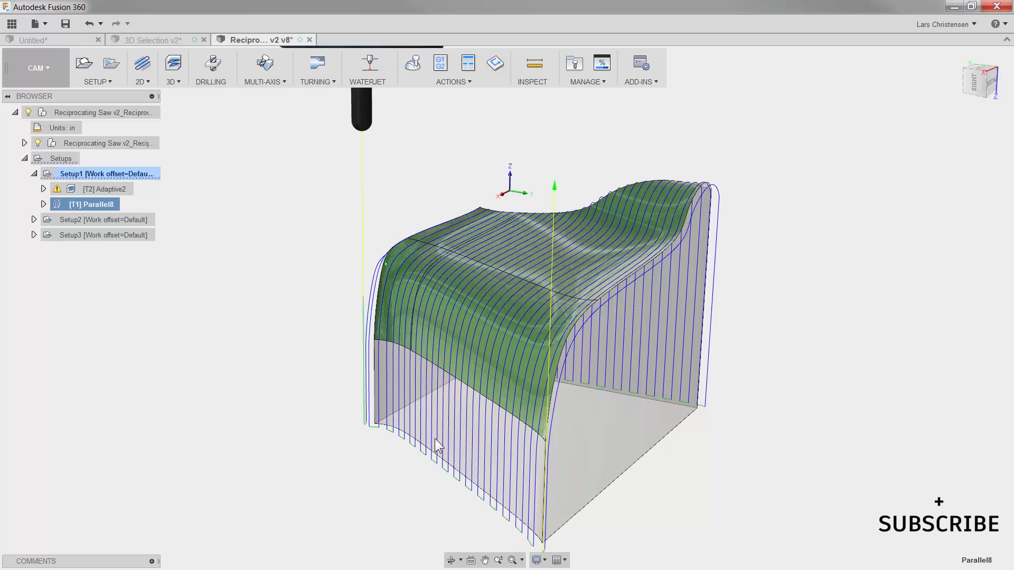
# Step: Set the two vertical walls adjoining the green surfaces as avoid surfaces in Setup1's Parallel operation and regenerate its toolpath
pyautogui.keyDown('shift'); pyautogui.moveTo(435, 439); pyautogui.dragTo(602, 395, button='middle'); pyautogui.keyUp('shift')
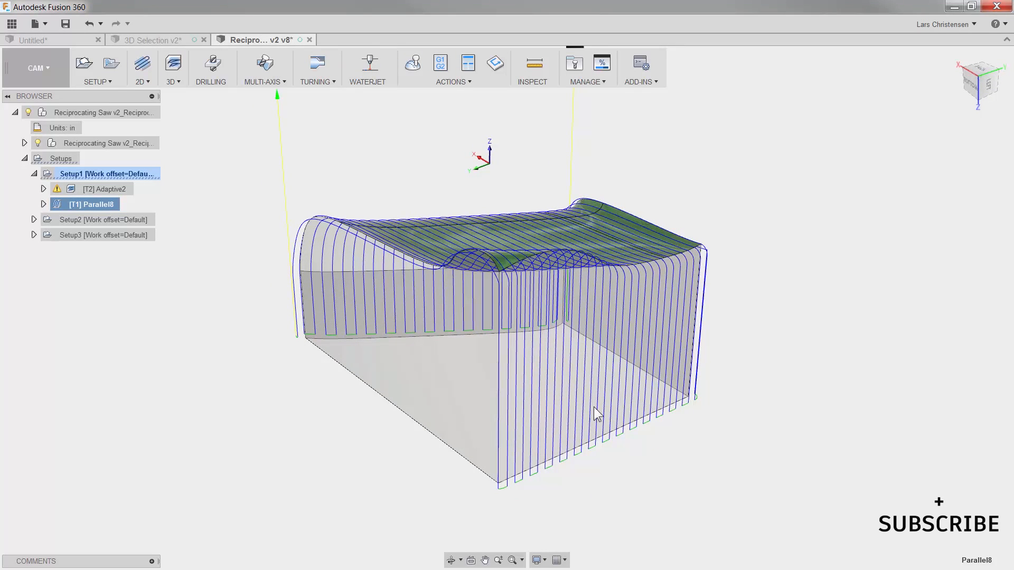
pyautogui.rightClick(94, 207)
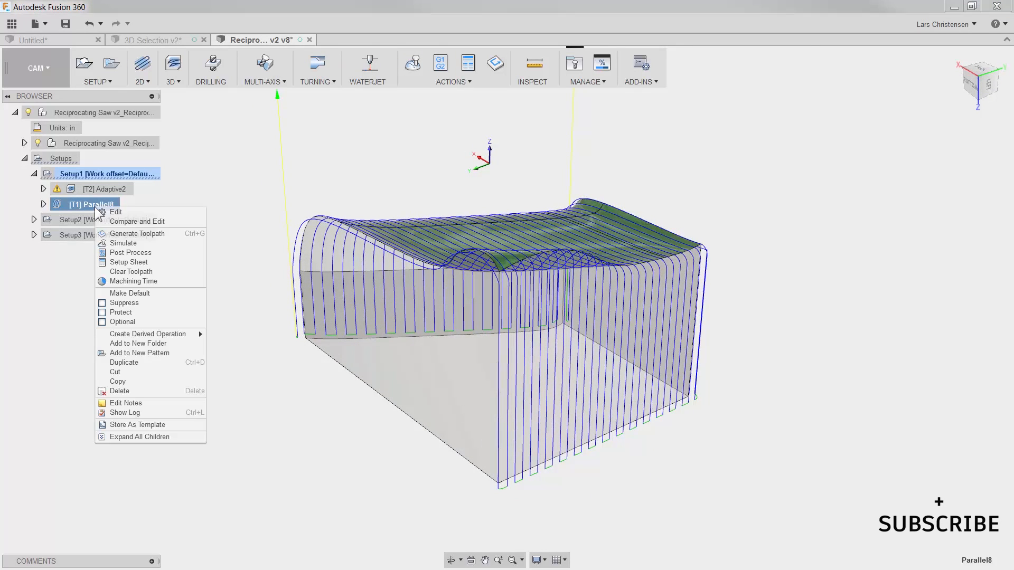
pyautogui.click(104, 210)
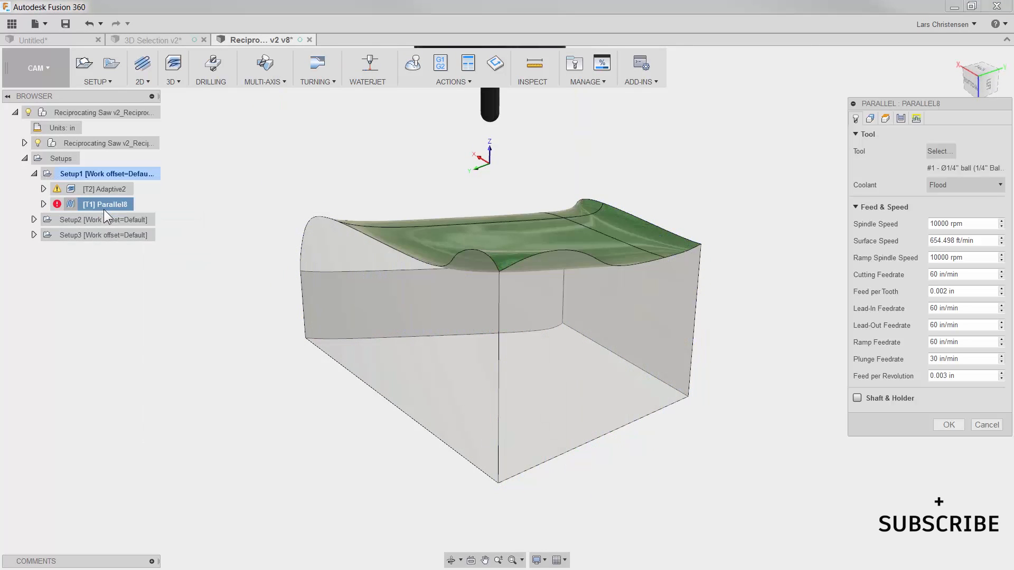
pyautogui.click(869, 120)
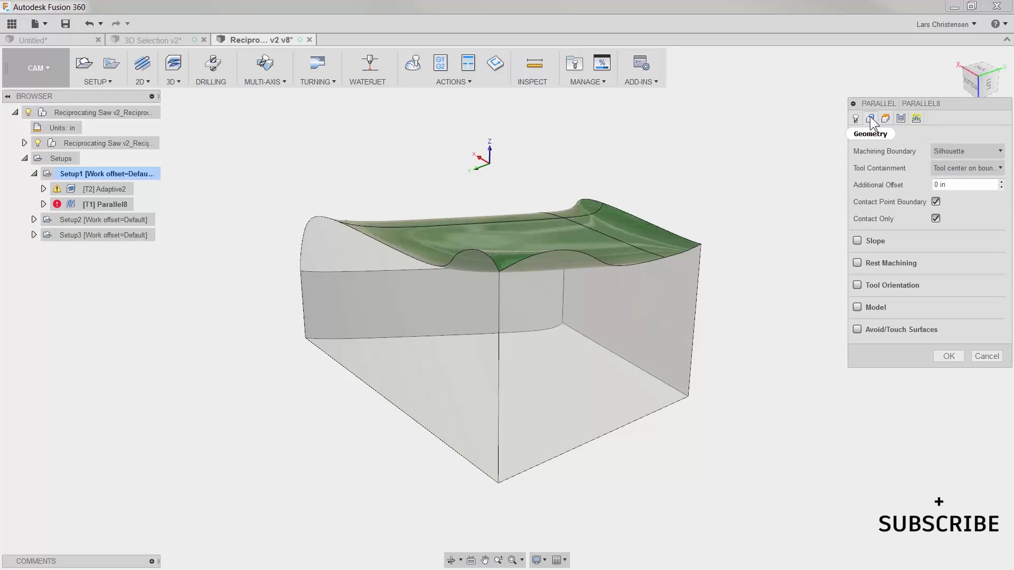
pyautogui.click(856, 329)
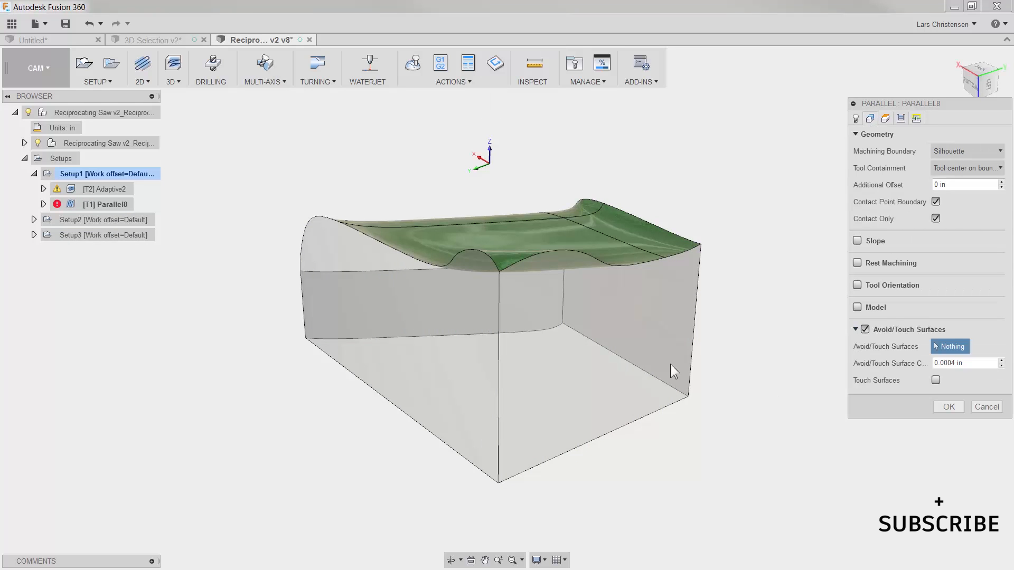
pyautogui.click(643, 364)
pyautogui.keyDown('shift'); pyautogui.moveTo(642, 367); pyautogui.dragTo(936, 414, button='middle'); pyautogui.keyUp('shift')
pyautogui.click(564, 415)
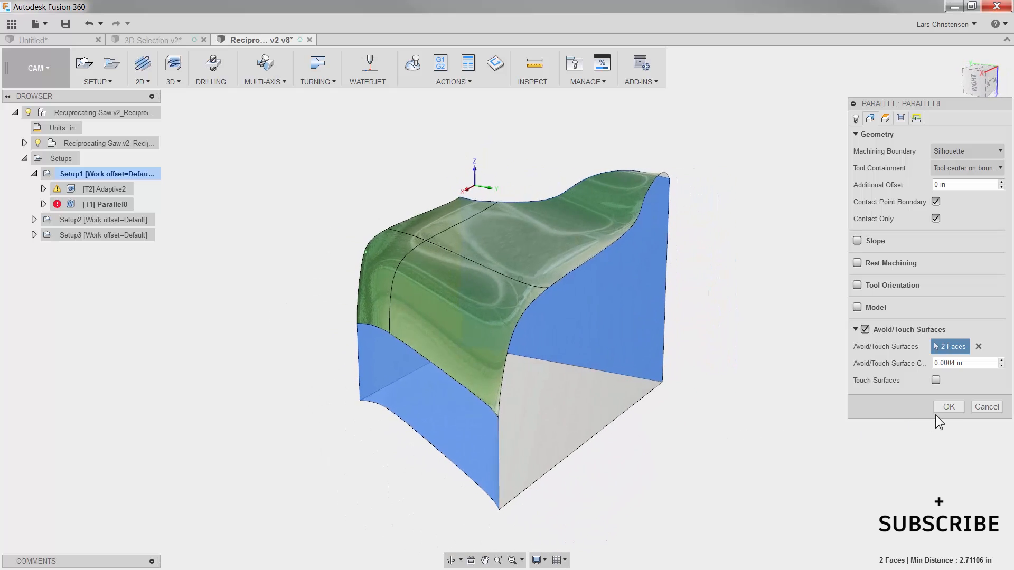
pyautogui.click(946, 408)
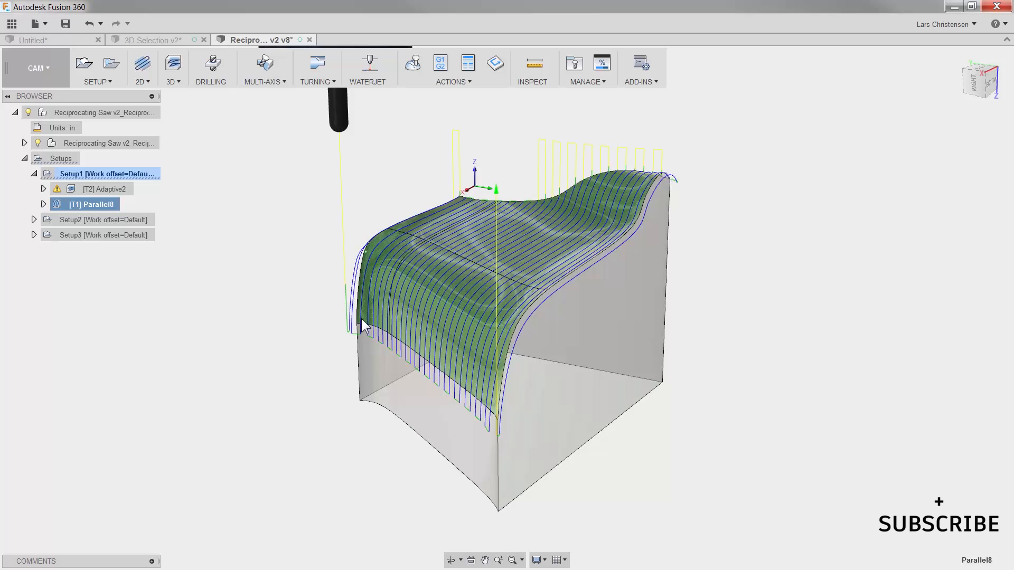
pyautogui.scroll(-2, 822, 232)
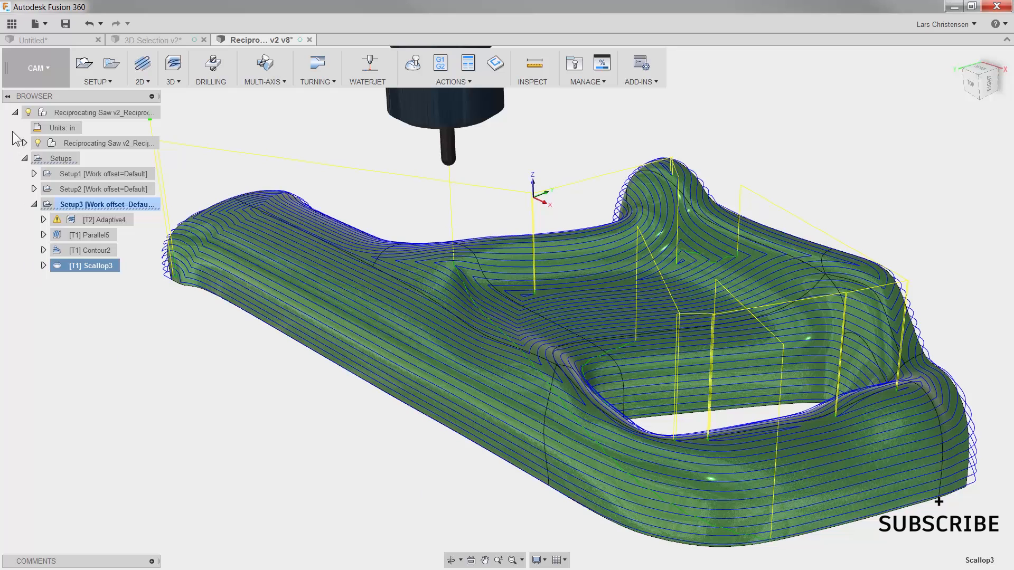
# Step: Switch to the Model workspace and create a sketch on the large flat face of the saw handle component
pyautogui.click(34, 67)
pyautogui.click(32, 96)
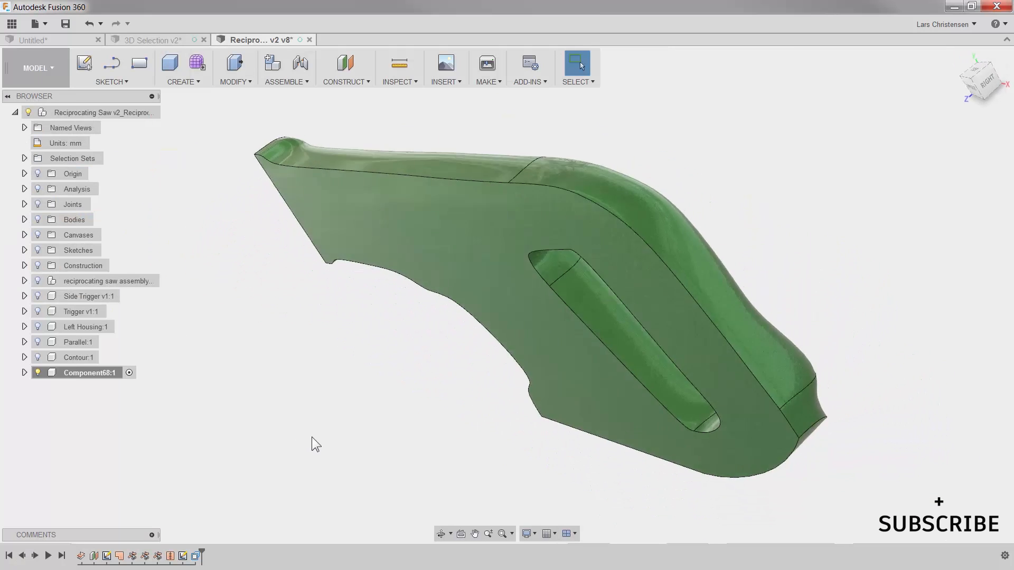
pyautogui.click(487, 239)
pyautogui.rightClick(487, 238)
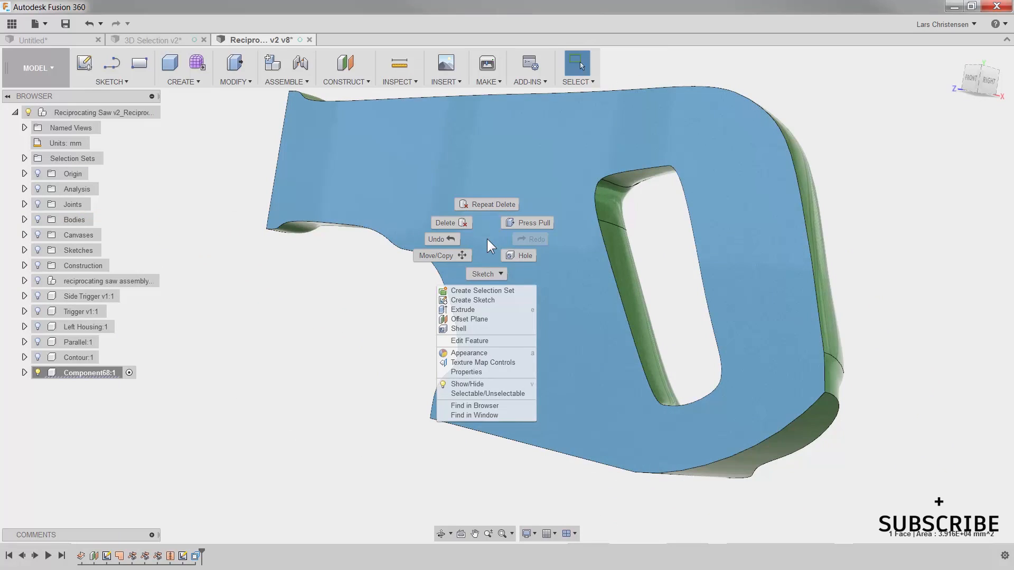
pyautogui.click(480, 302)
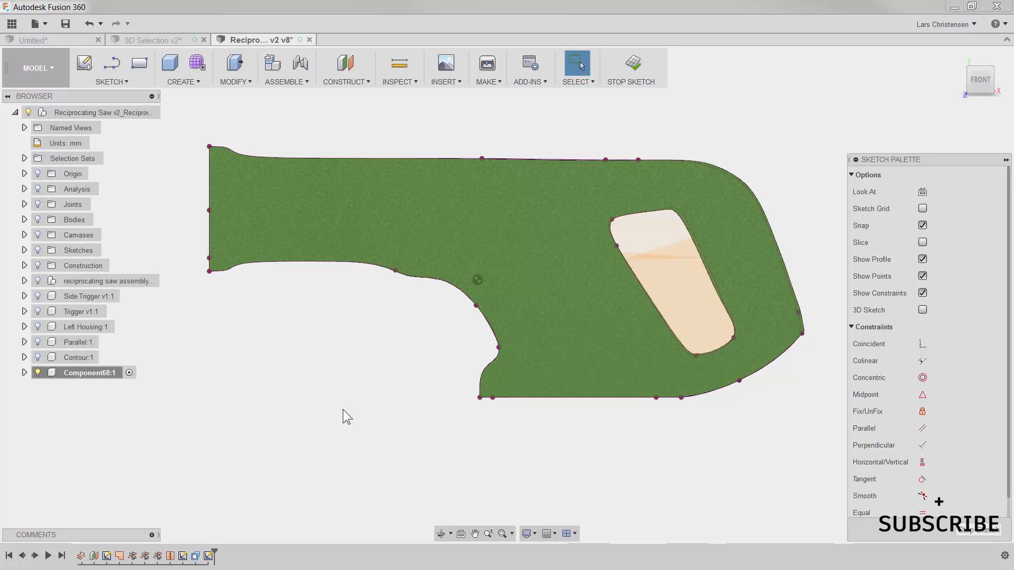
# Step: Offset the handle's outer outline outward by about 132 mm in the sketch and finish the sketch
pyautogui.press('s')
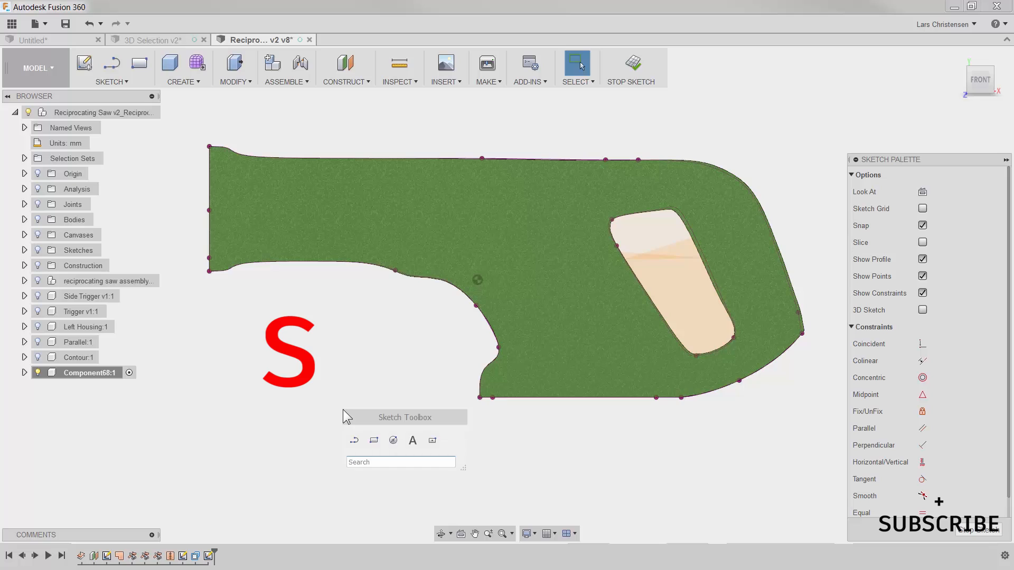
pyautogui.write('of')
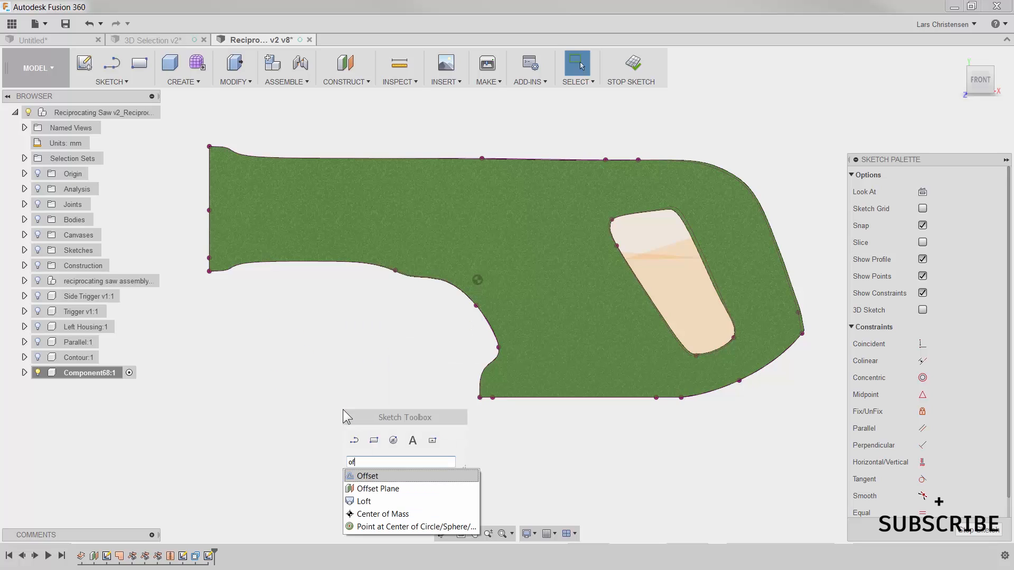
pyautogui.click(359, 476)
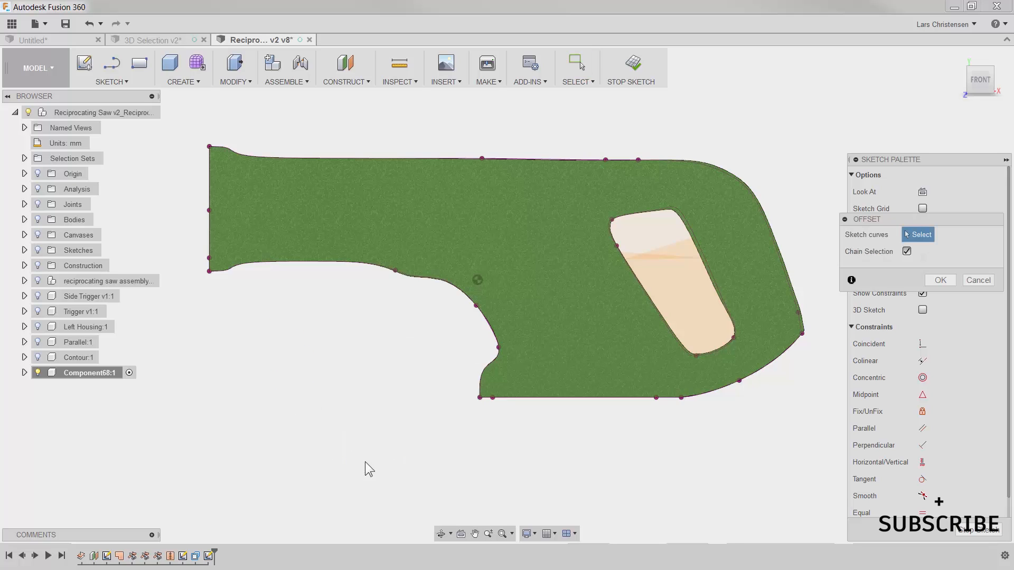
pyautogui.click(379, 157)
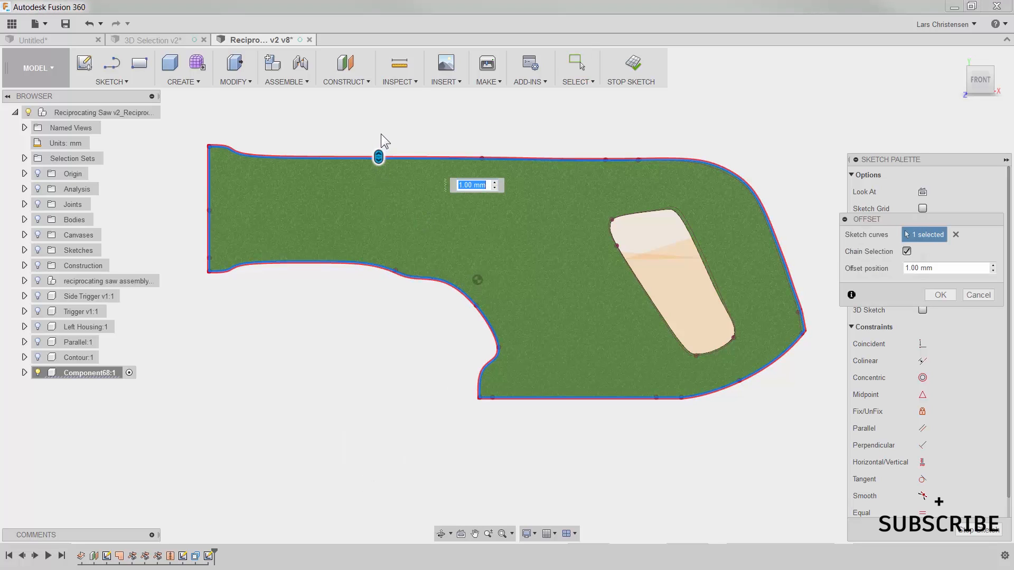
pyautogui.moveTo(378, 157); pyautogui.dragTo(378, 134)
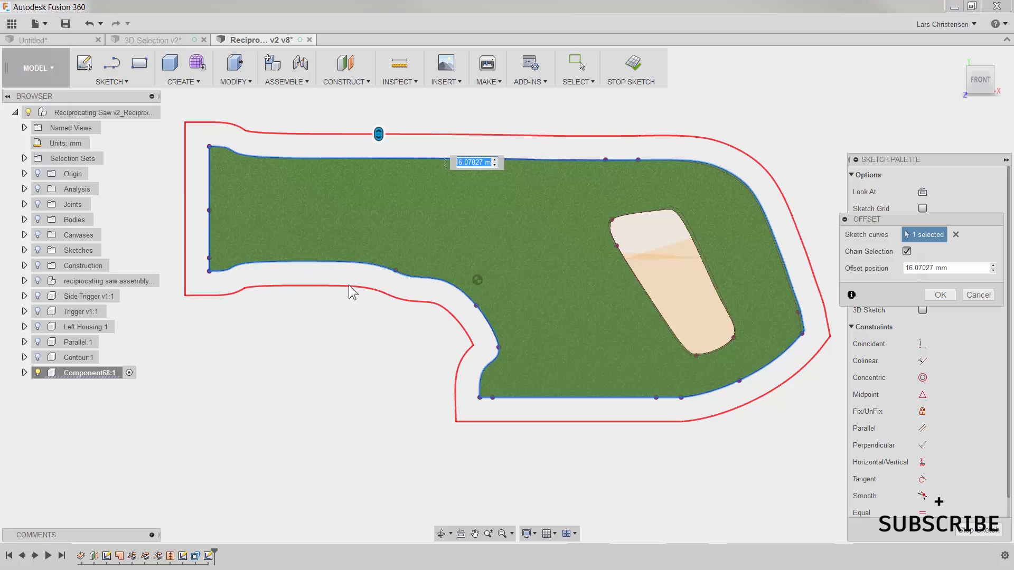
pyautogui.moveTo(379, 135); pyautogui.dragTo(379, 119)
pyautogui.scroll(-2, 428, 376)
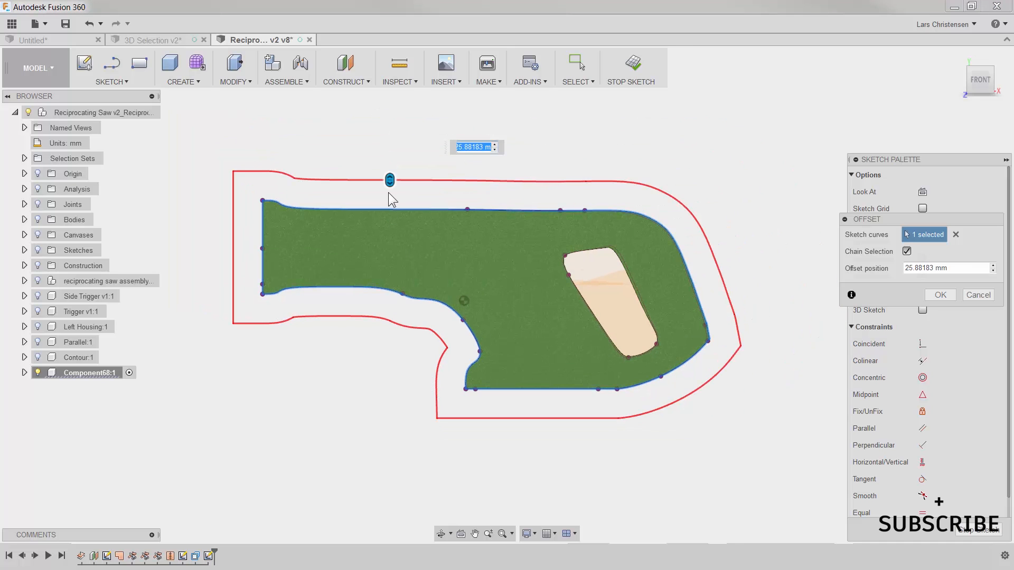
pyautogui.moveTo(389, 177); pyautogui.dragTo(391, 95)
pyautogui.scroll(-2, 391, 251)
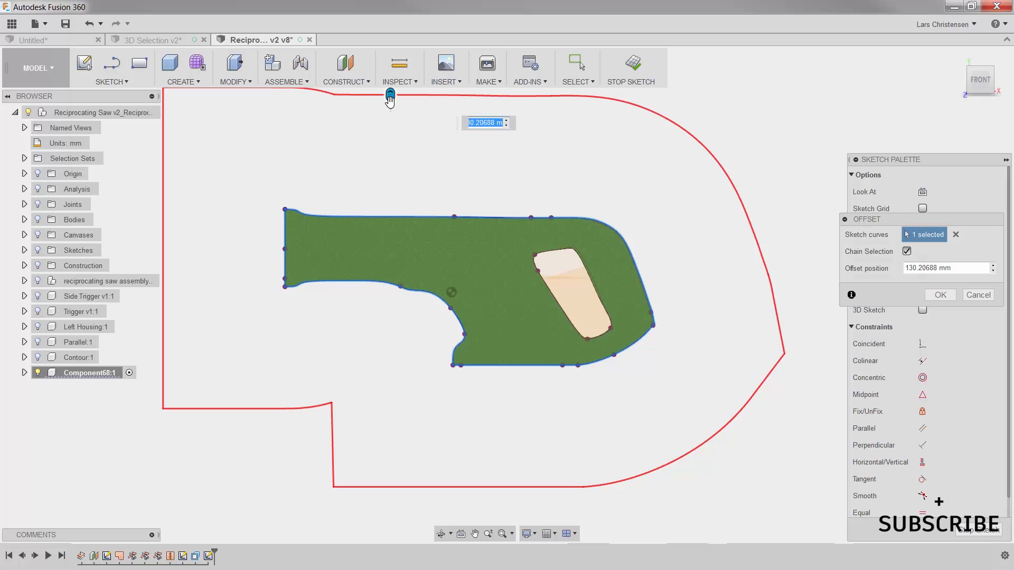
pyautogui.moveTo(390, 103); pyautogui.dragTo(399, 192)
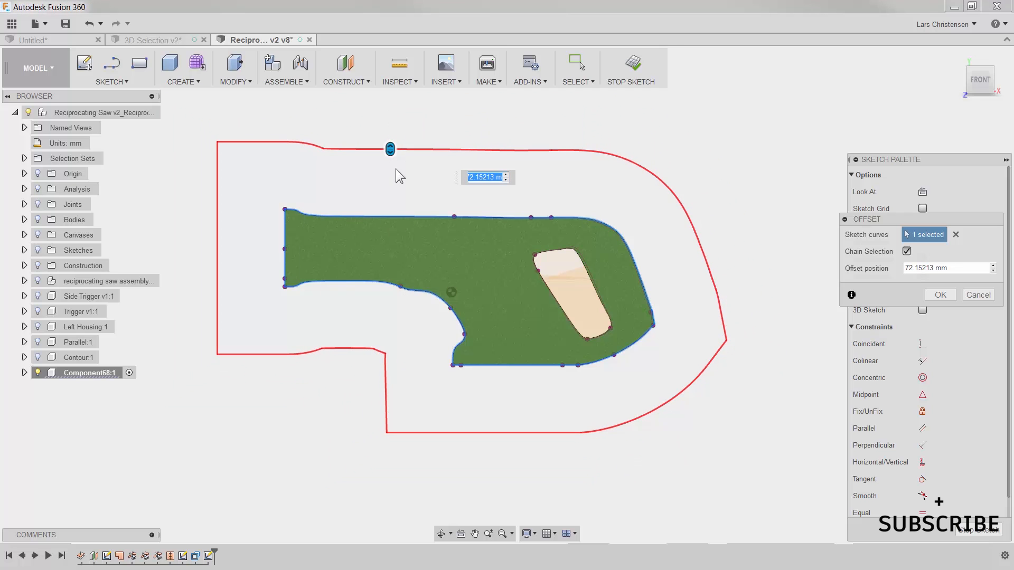
pyautogui.moveTo(390, 131); pyautogui.dragTo(390, 94)
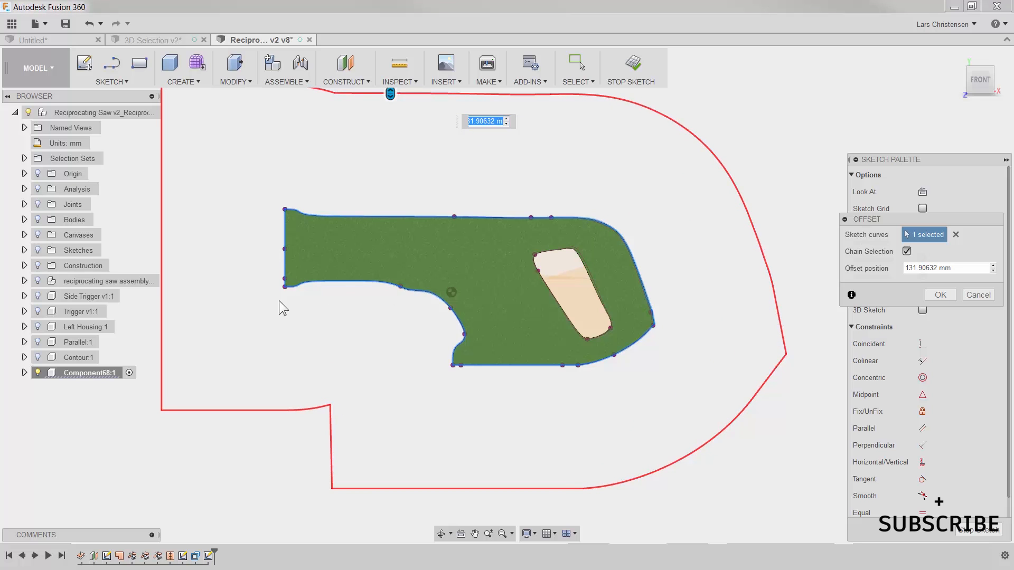
pyautogui.click(946, 294)
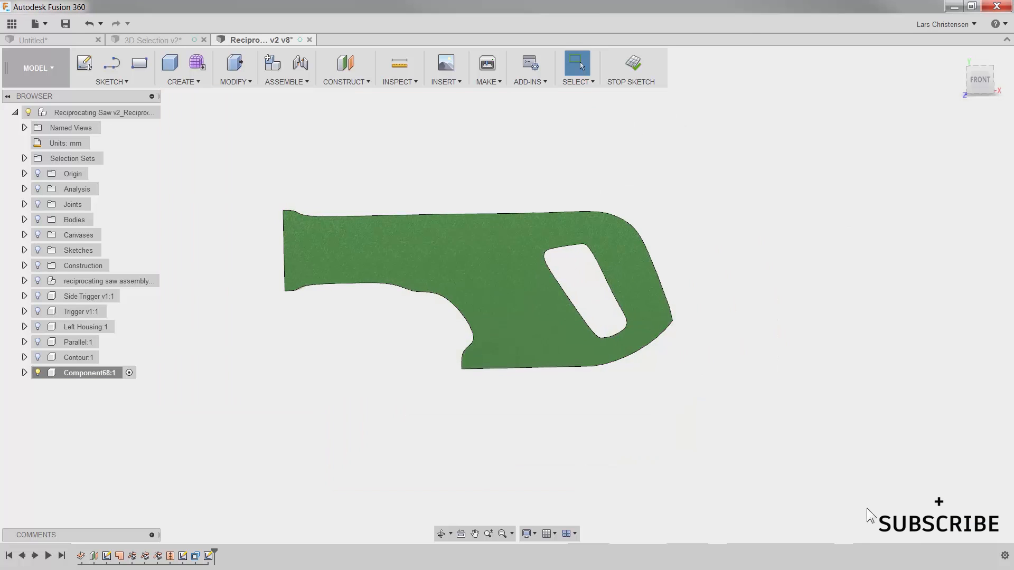
# Step: Make the sketches of the active saw handle component visible
pyautogui.keyDown('shift'); pyautogui.moveTo(866, 508); pyautogui.dragTo(759, 506, button='middle'); pyautogui.keyUp('shift')
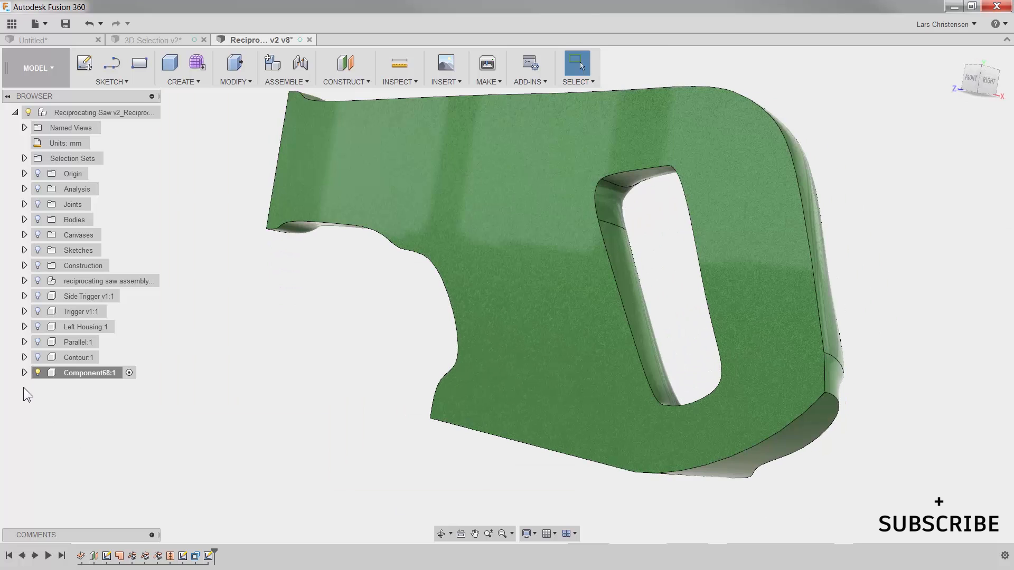
pyautogui.click(24, 373)
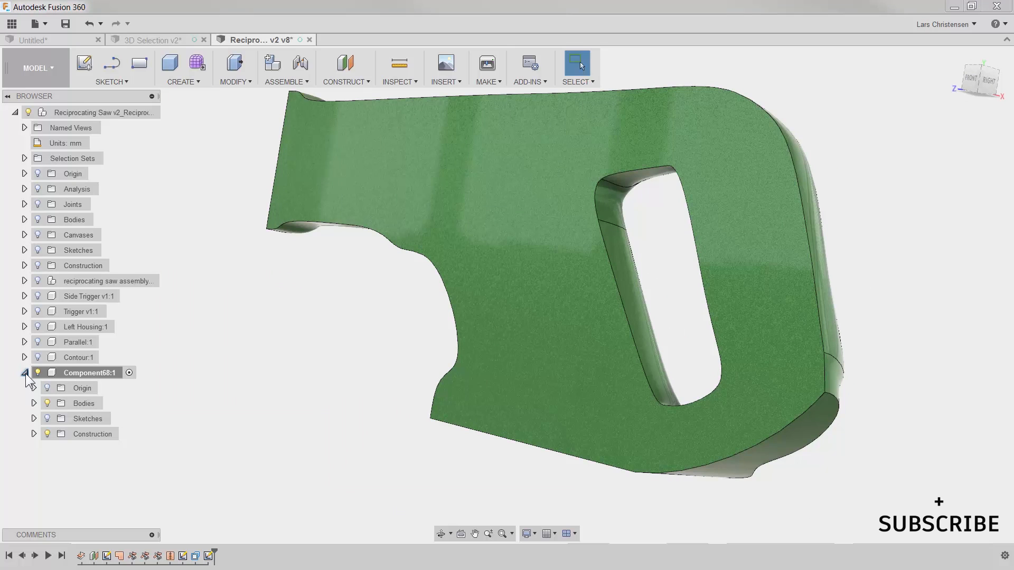
pyautogui.click(47, 418)
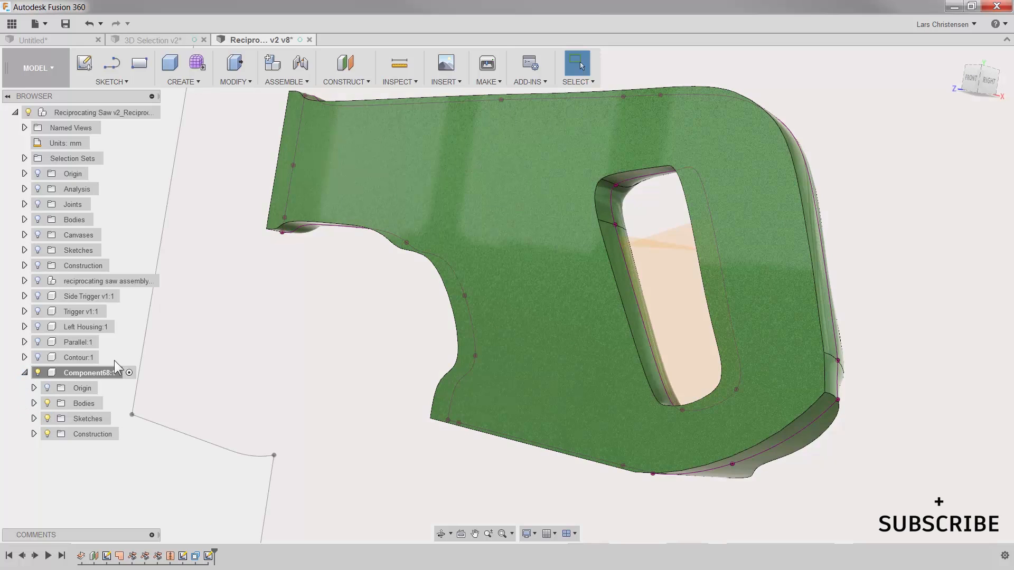
# Step: Return to the CAM workspace and duplicate the Scallop3 operation in Setup3
pyautogui.click(37, 67)
pyautogui.click(50, 208)
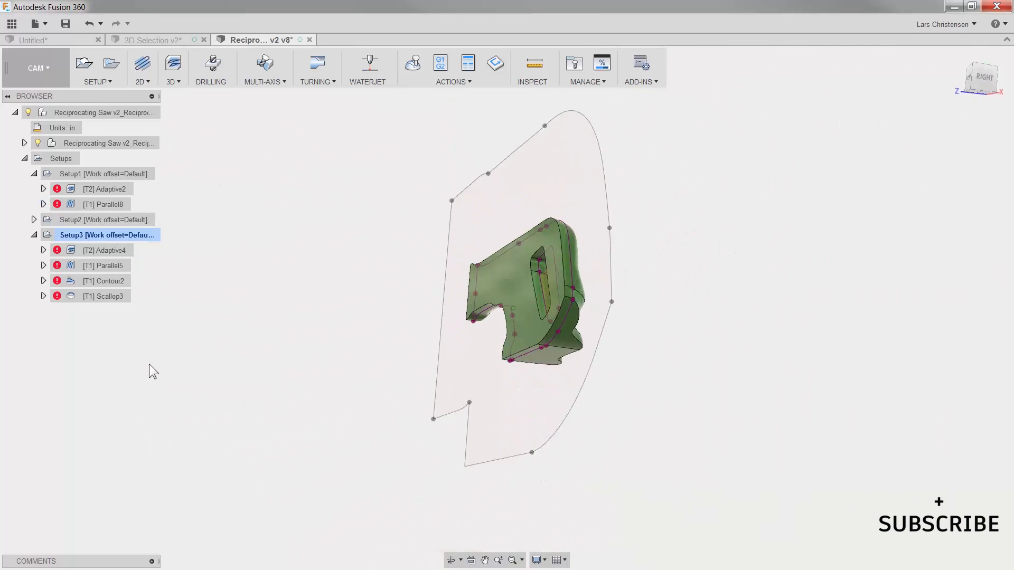
pyautogui.click(33, 174)
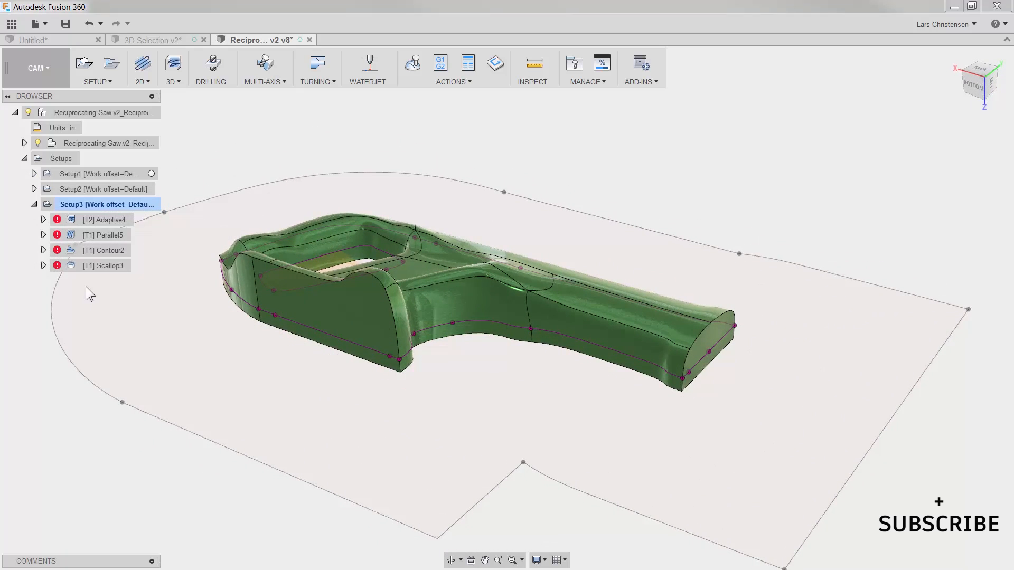
pyautogui.rightClick(107, 266)
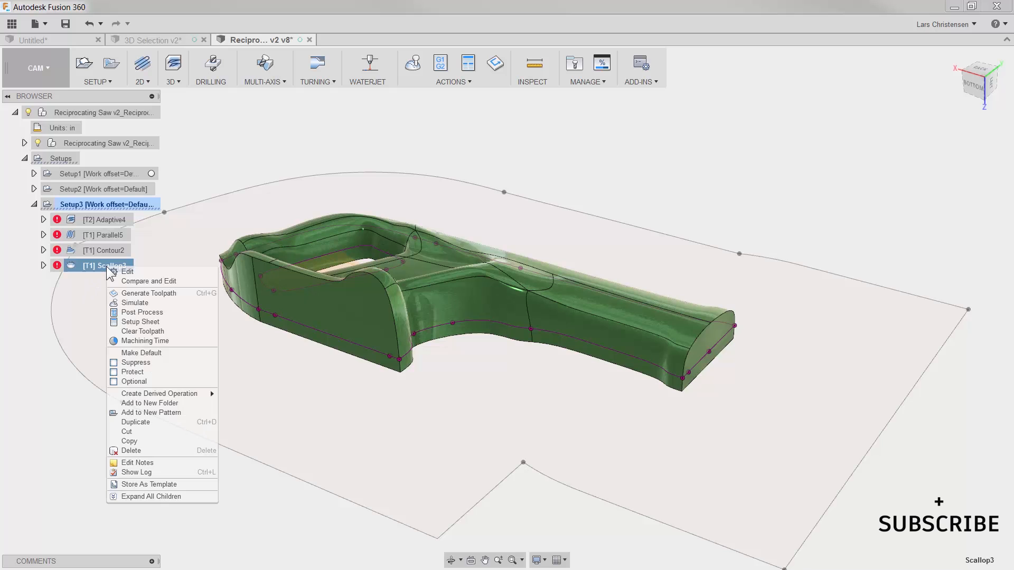
pyautogui.click(154, 422)
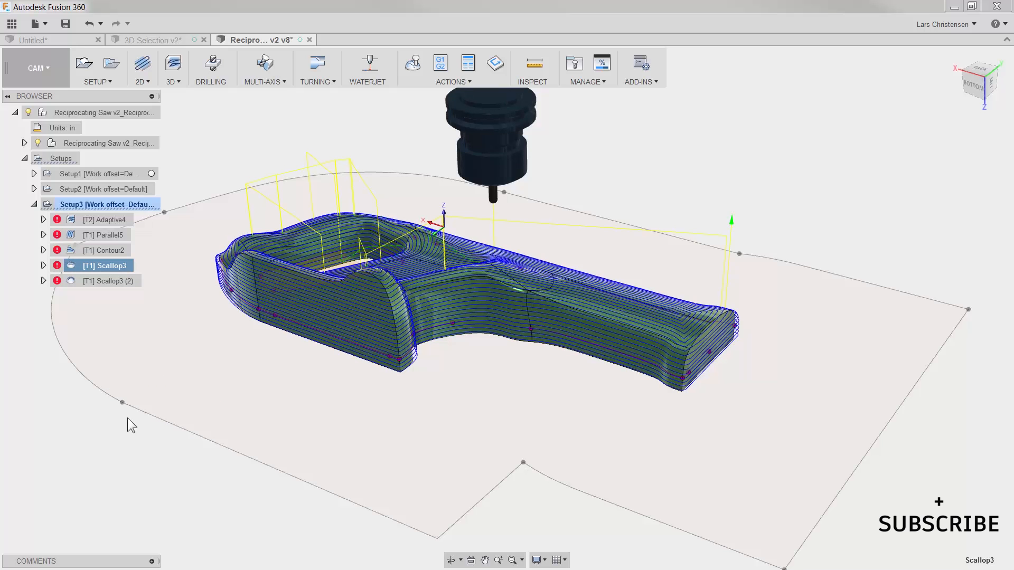
# Step: Set the duplicated Scallop operation's machining boundary to Selection, using the large offset outline as the chain, and regenerate the toolpath
pyautogui.rightClick(111, 277)
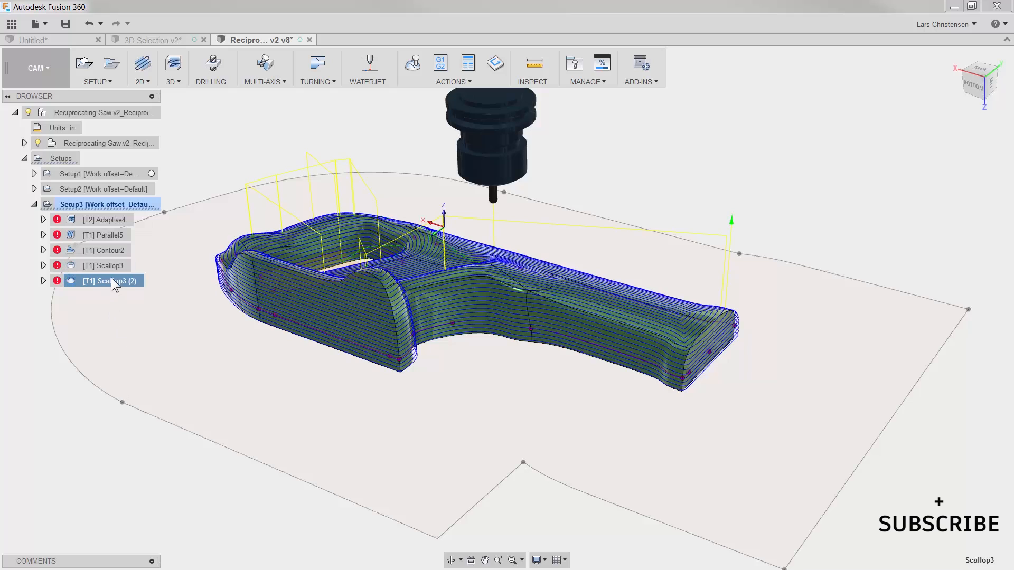
pyautogui.click(125, 283)
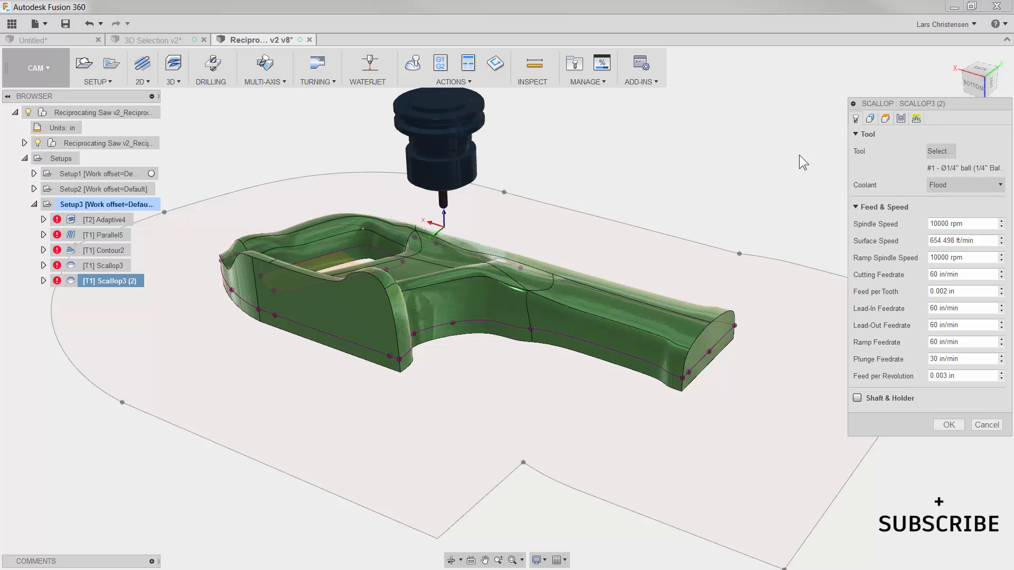
pyautogui.click(870, 119)
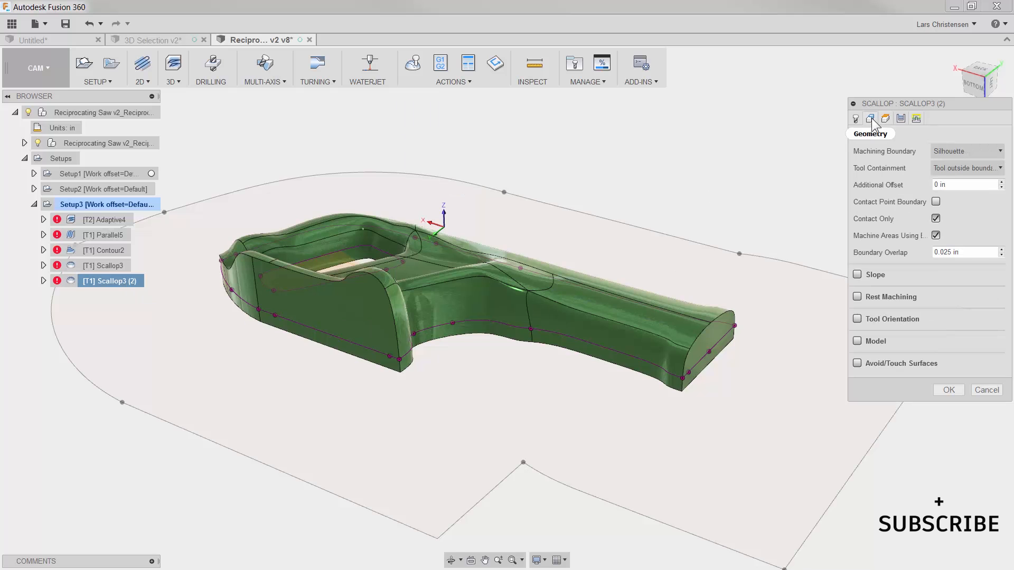
pyautogui.click(976, 147)
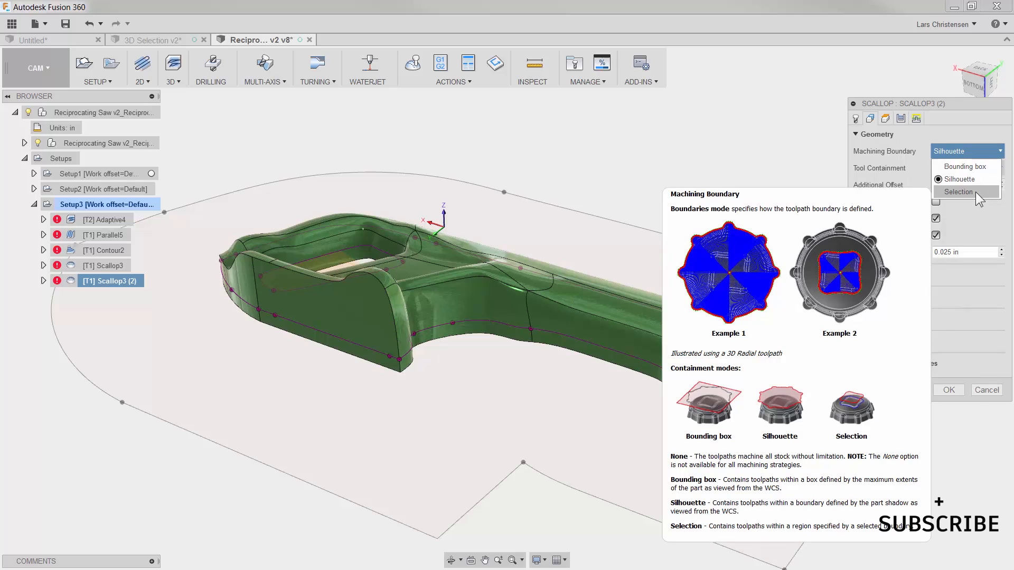
pyautogui.click(975, 192)
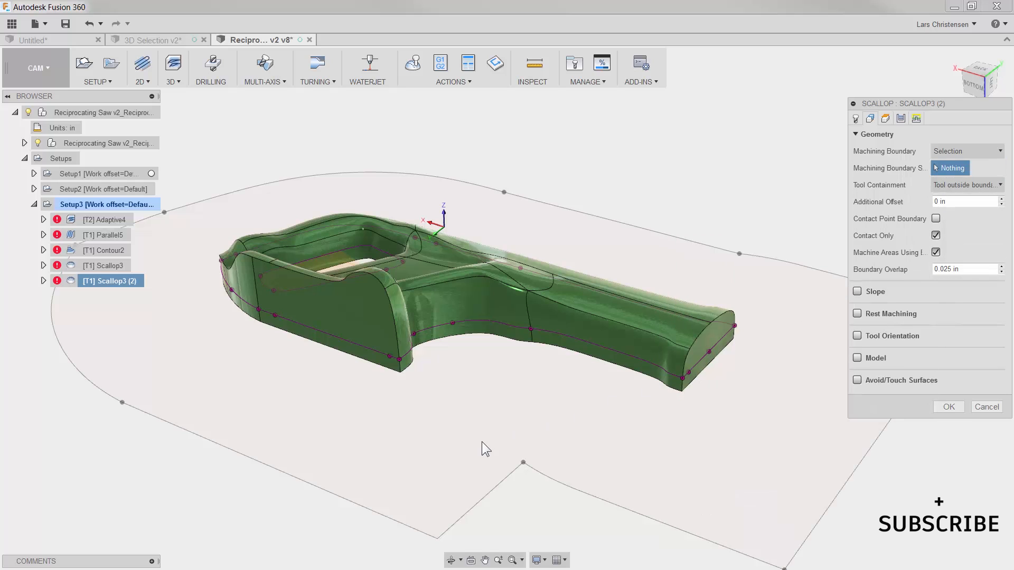
pyautogui.click(330, 493)
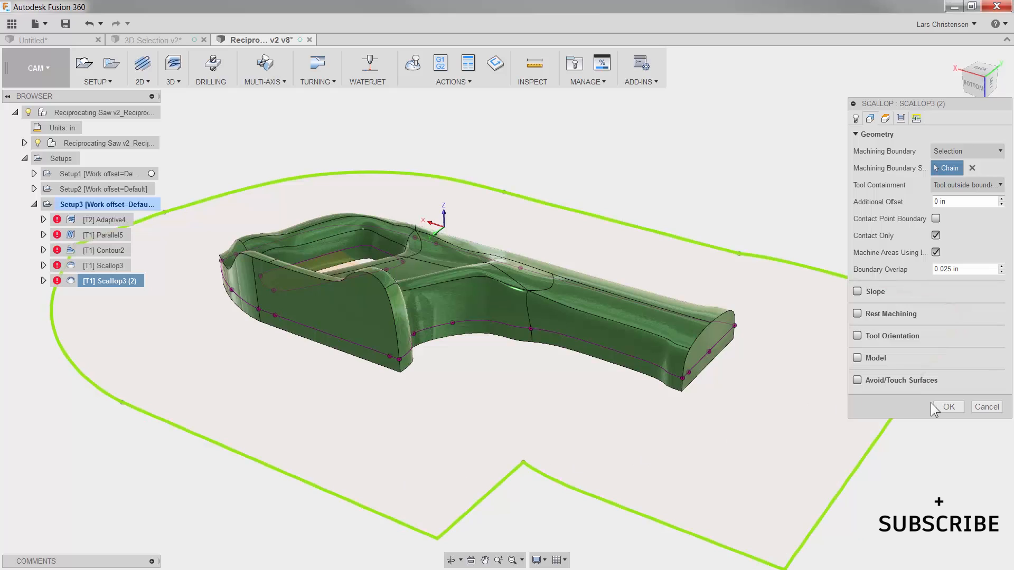
pyautogui.click(945, 407)
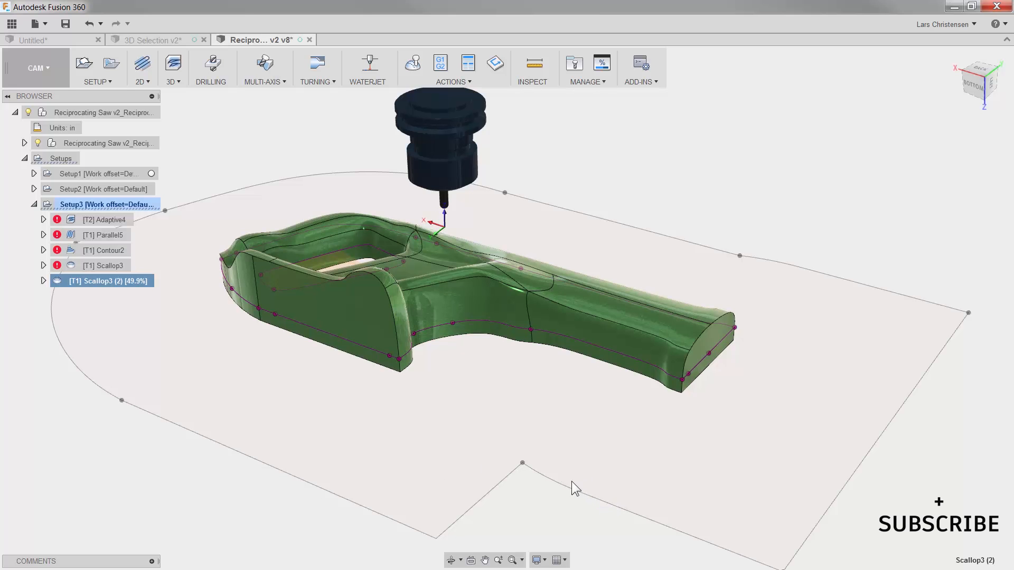
# Step: Examine the duplicated Scallop passes at the handle's narrow end and around the opening, and compare them with the original Scallop3 toolpath
pyautogui.keyDown('shift'); pyautogui.moveTo(416, 435); pyautogui.dragTo(350, 426, button='middle'); pyautogui.keyUp('shift')
pyautogui.scroll(6, 350, 426)
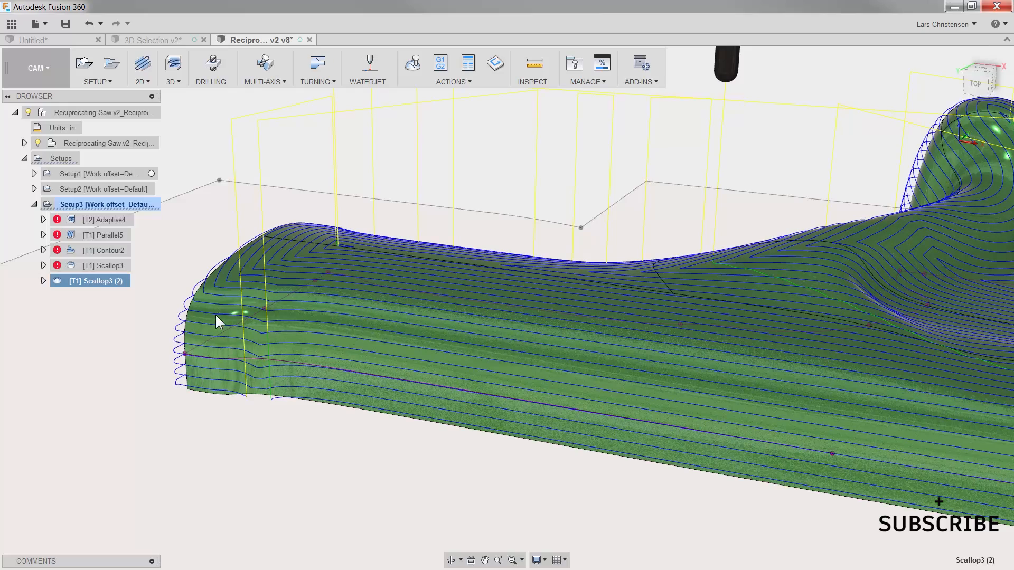
pyautogui.keyDown('shift'); pyautogui.moveTo(271, 344); pyautogui.dragTo(591, 544, button='middle'); pyautogui.keyUp('shift')
pyautogui.scroll(6, 591, 541)
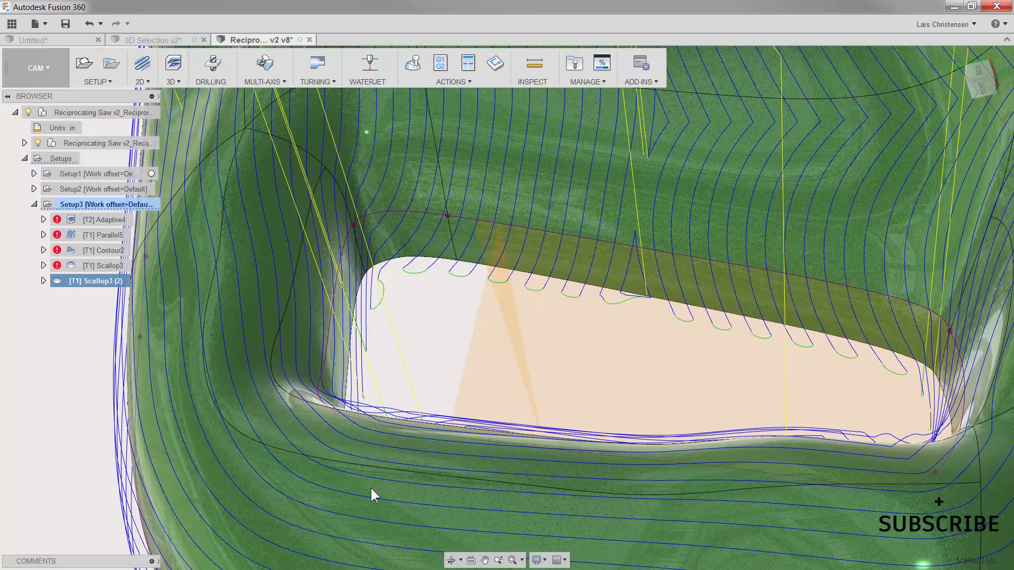
pyautogui.scroll(-4, 371, 489)
pyautogui.keyDown('shift'); pyautogui.moveTo(371, 489); pyautogui.dragTo(407, 484, button='middle'); pyautogui.keyUp('shift')
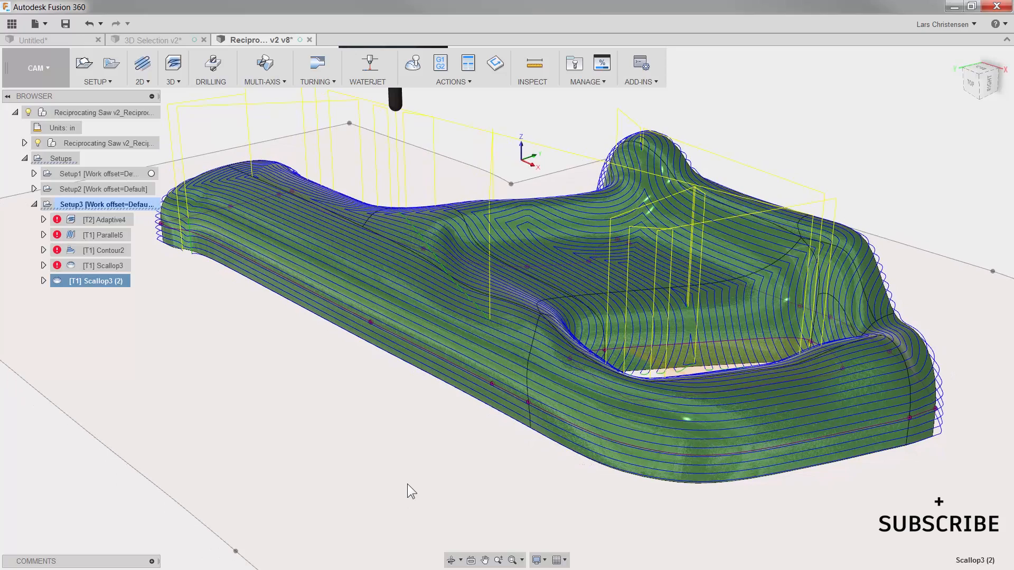
pyautogui.click(108, 267)
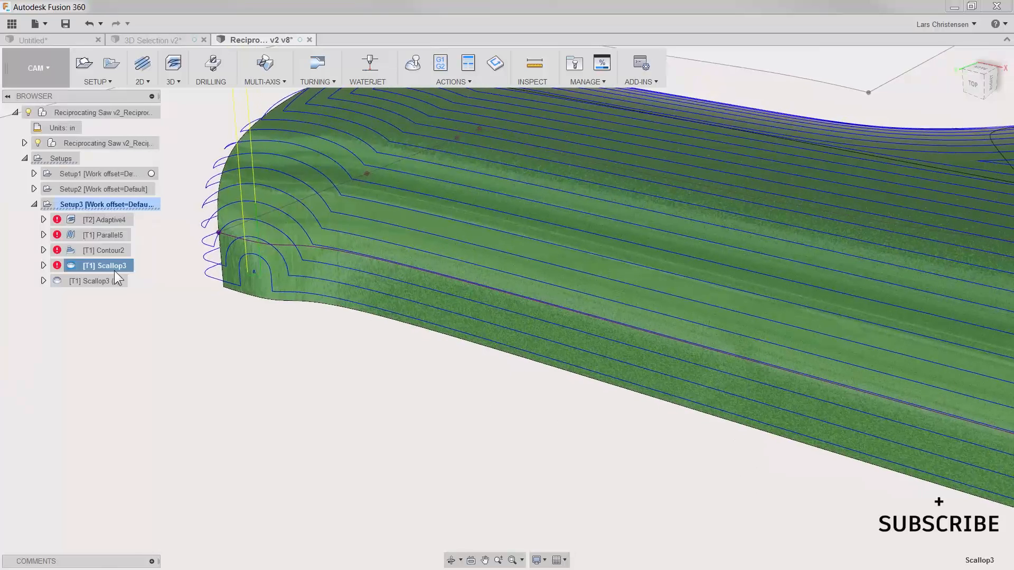
pyautogui.click(106, 282)
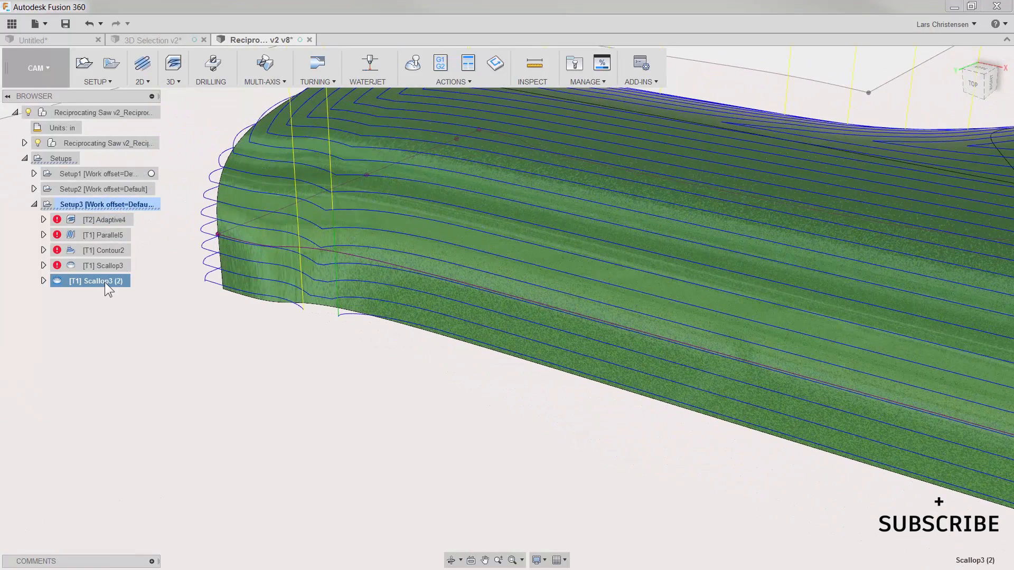